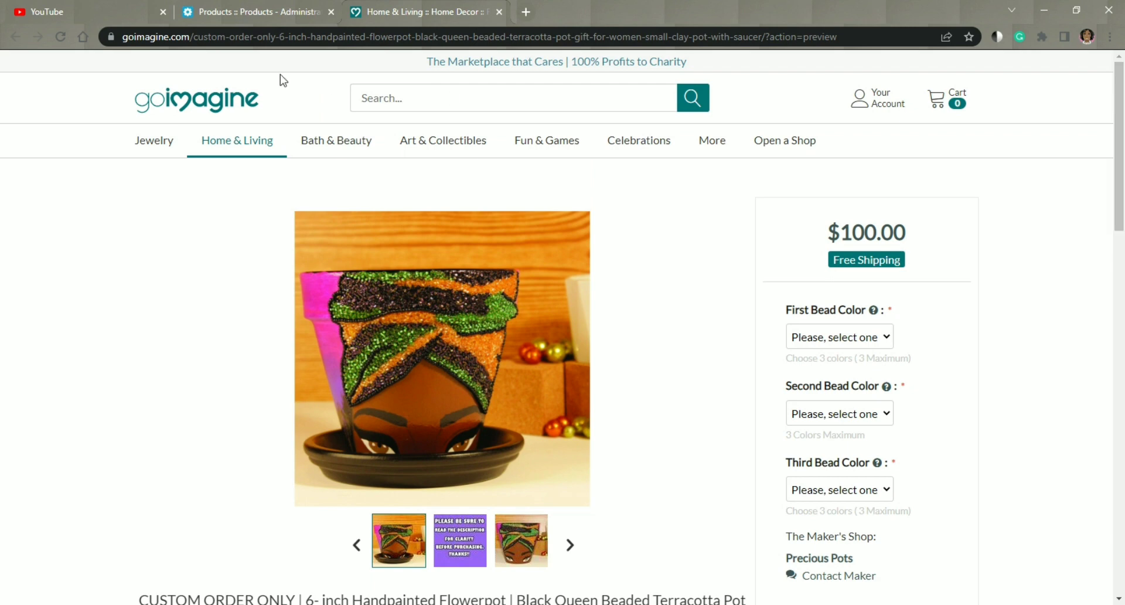
Step: Switch to the shop's product administration, open the custom-order 6-inch Black Queen flowerpot for editing, and review its name and categories
left_click(266, 2)
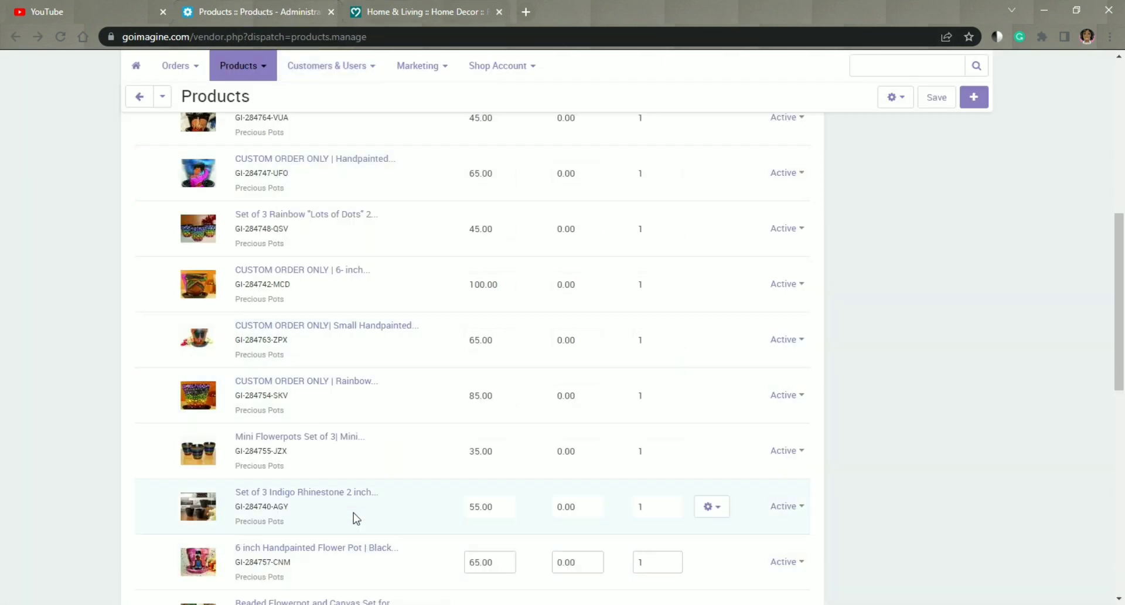
scroll(366, 267, "up", 1)
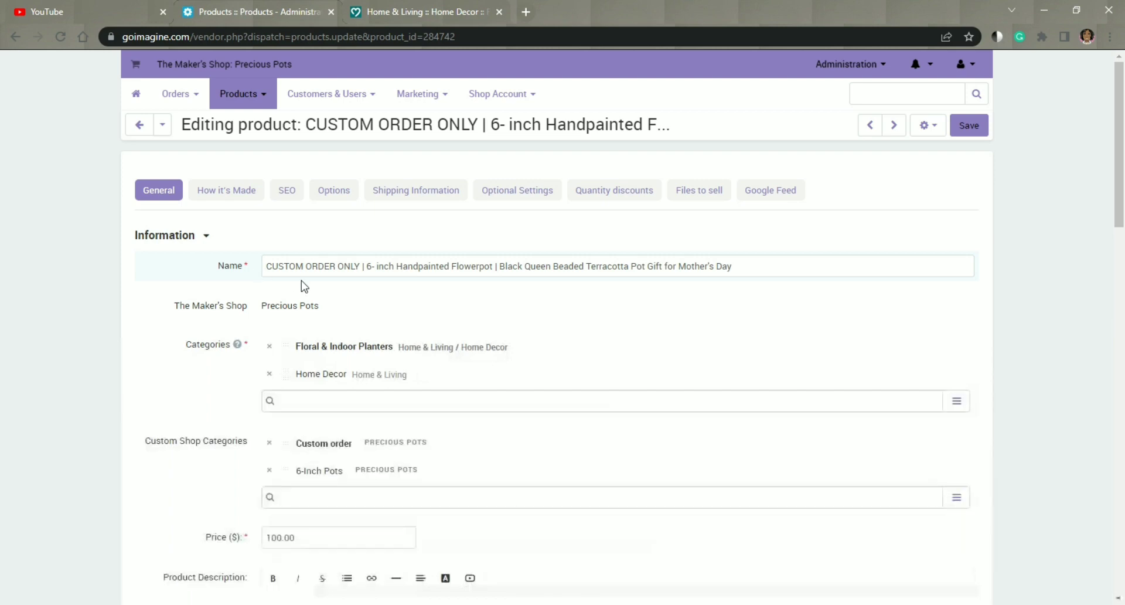
scroll(304, 287, "down", 2)
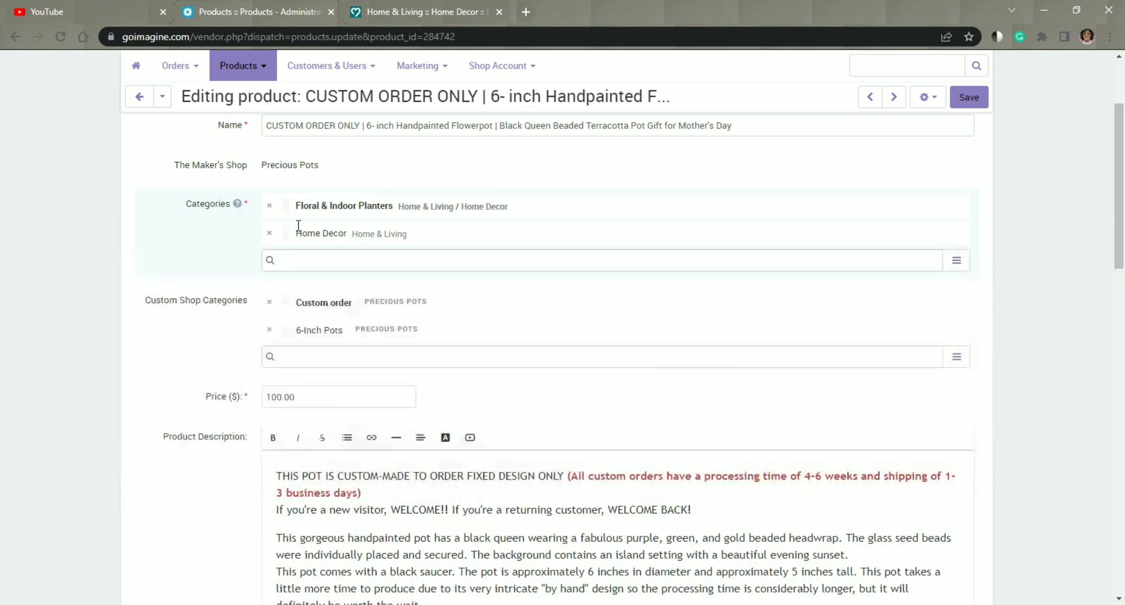
scroll(311, 235, "down", 1)
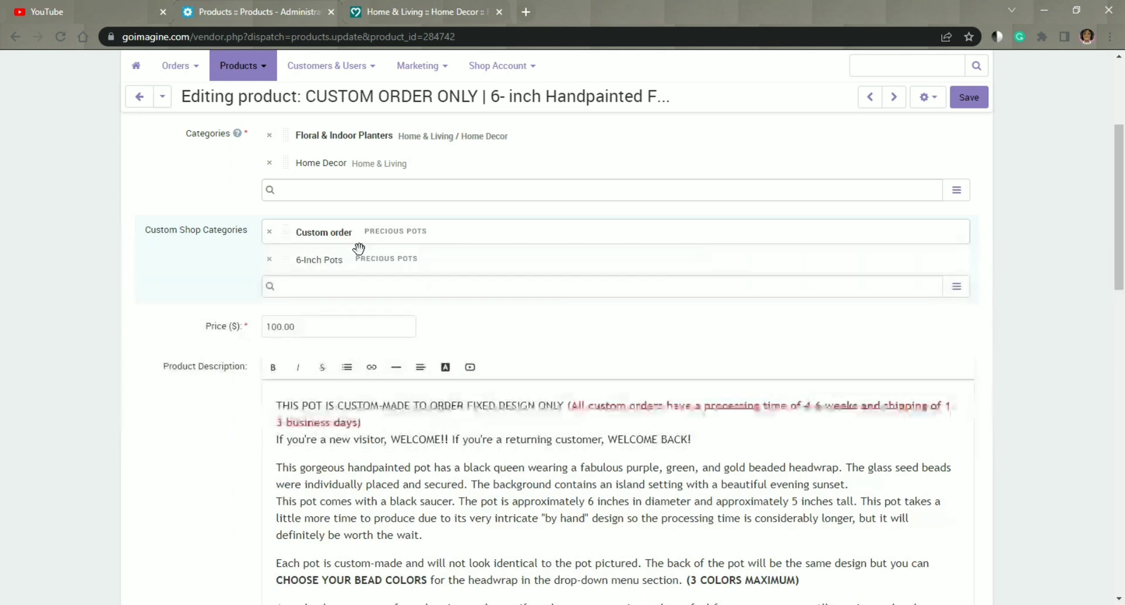
scroll(358, 248, "down", 1)
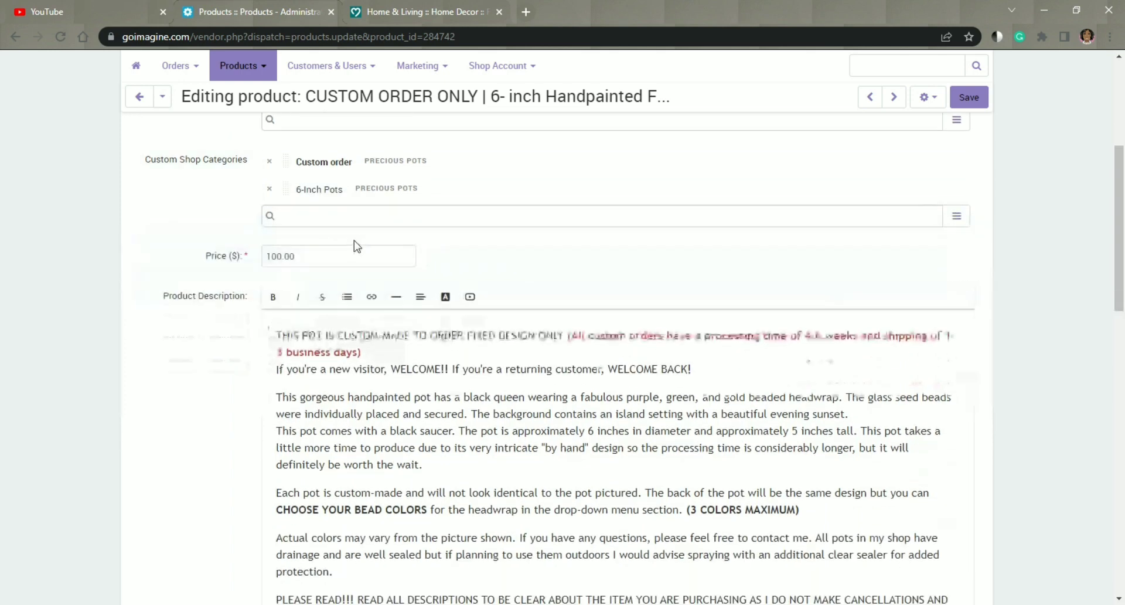
Step: Examine the flowerpot's remaining general information, from the price and product description through the images and inventory to the search keywords
scroll(356, 247, "down", 2)
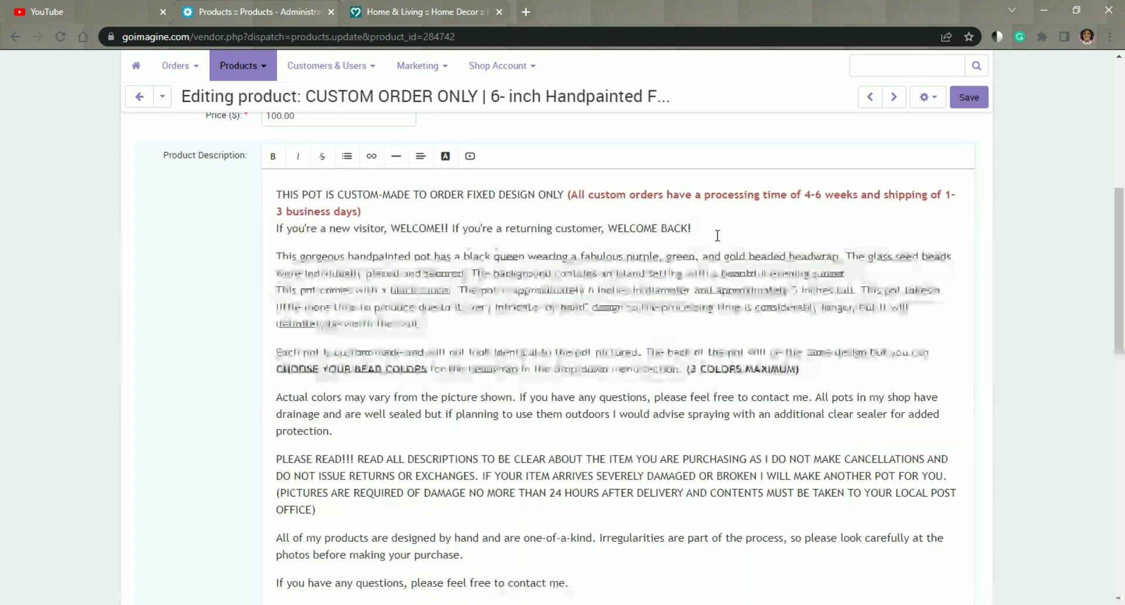
scroll(718, 235, "down", 2)
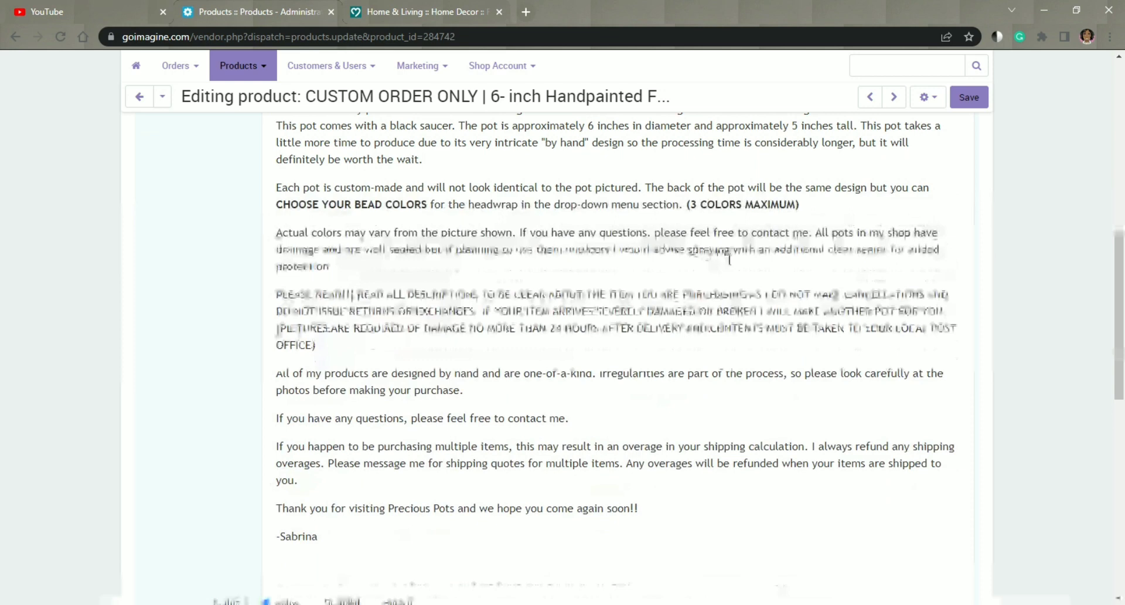
scroll(729, 259, "down", 2)
scroll(729, 259, "down", 1)
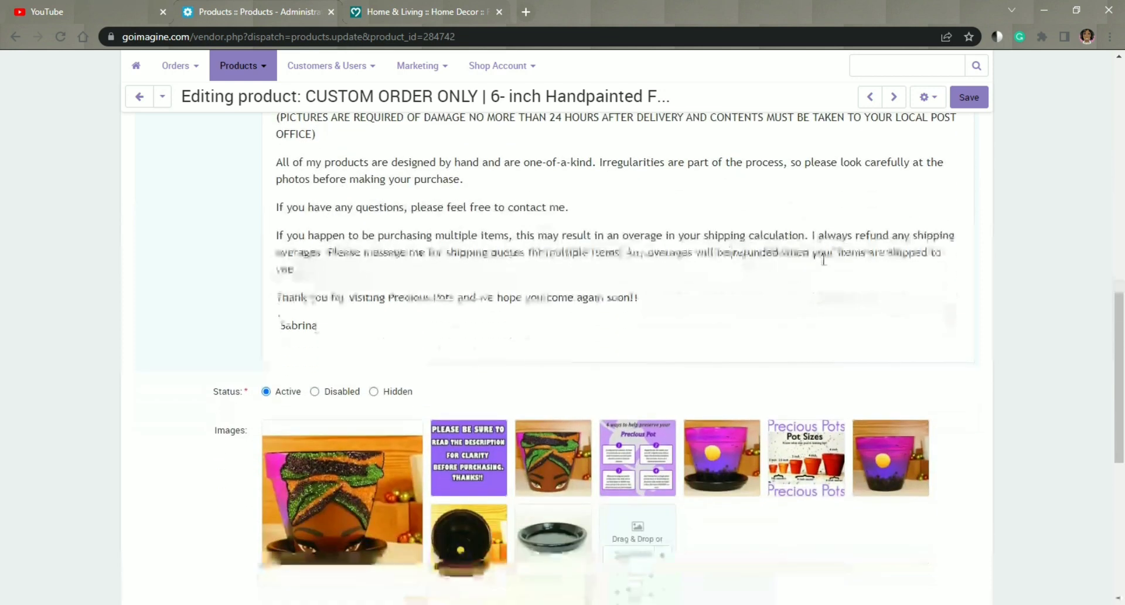
scroll(823, 260, "down", 3)
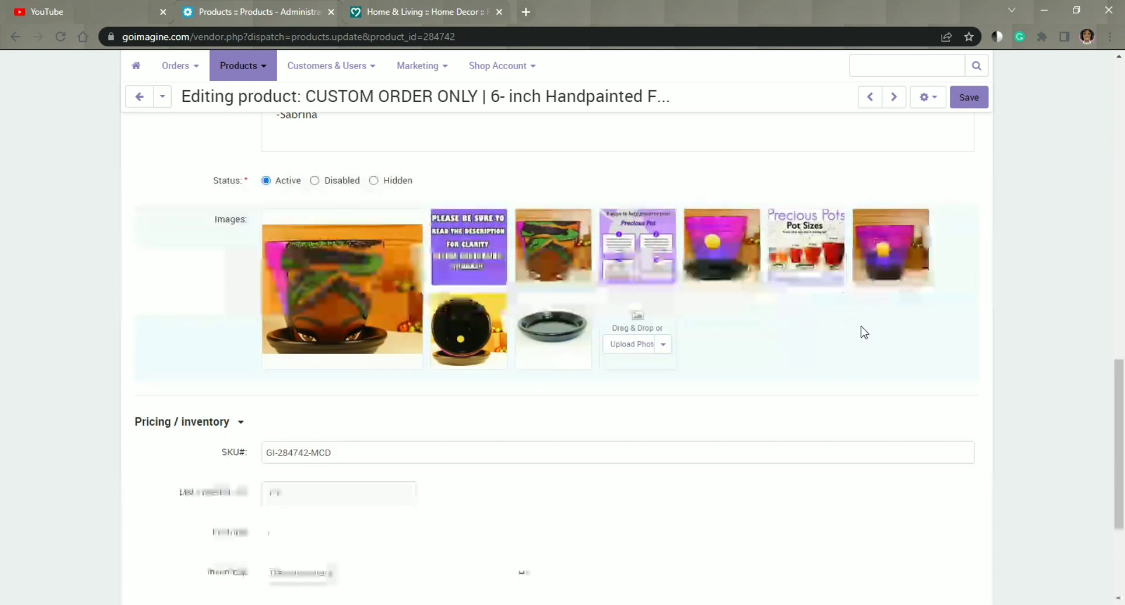
scroll(862, 332, "down", 4)
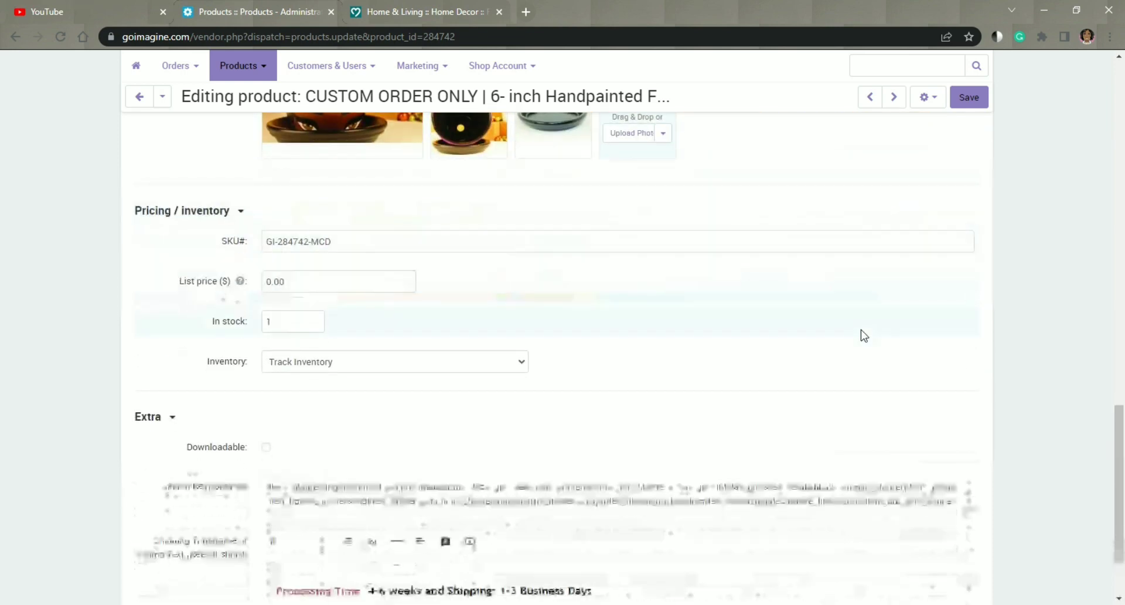
scroll(862, 335, "down", 2)
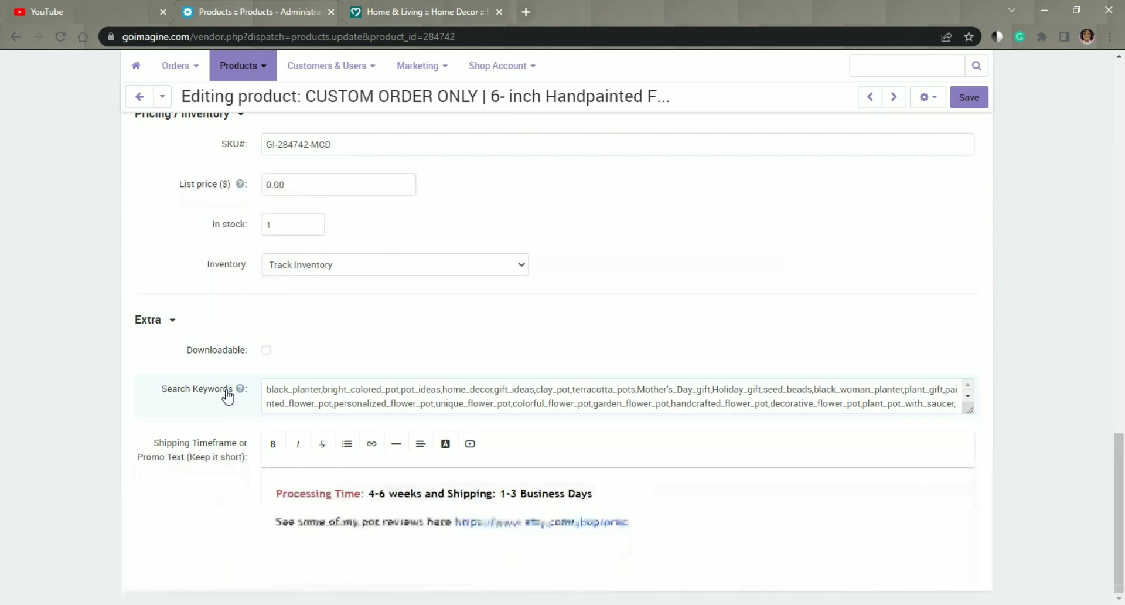
mouse_move(241, 391)
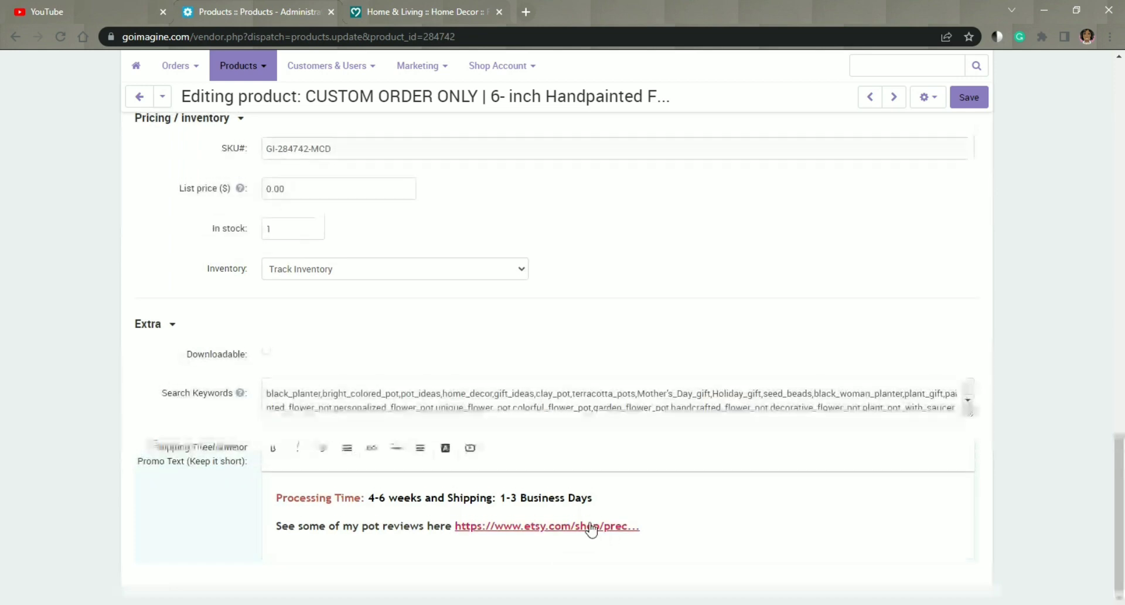
Step: Review the product's How it's Made section, including its description field and three extra image slots
scroll(590, 527, "up", 10)
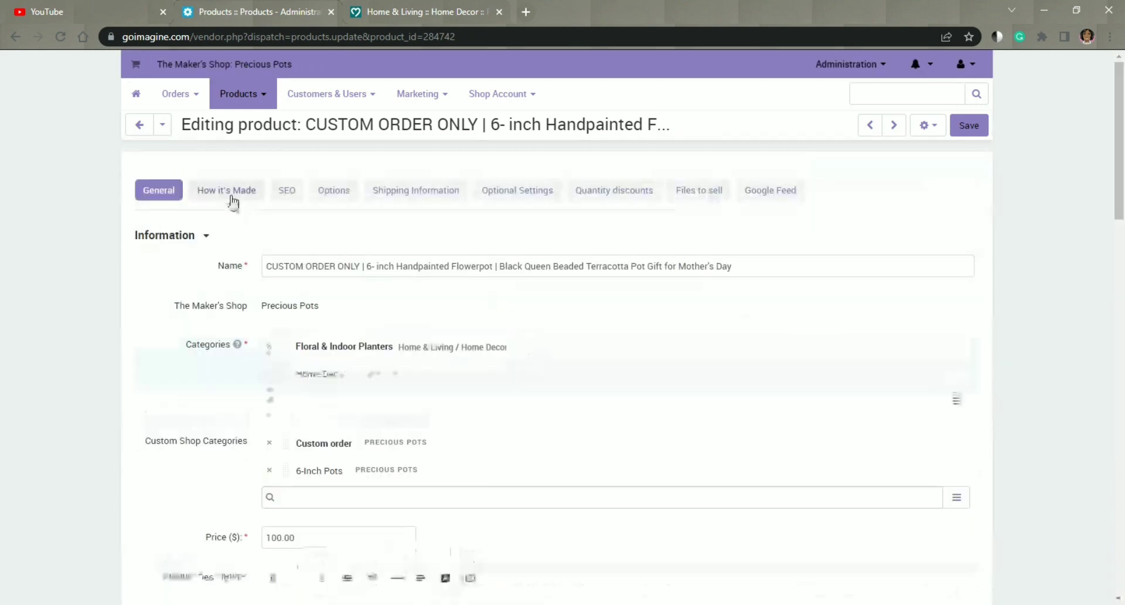
left_click(230, 198)
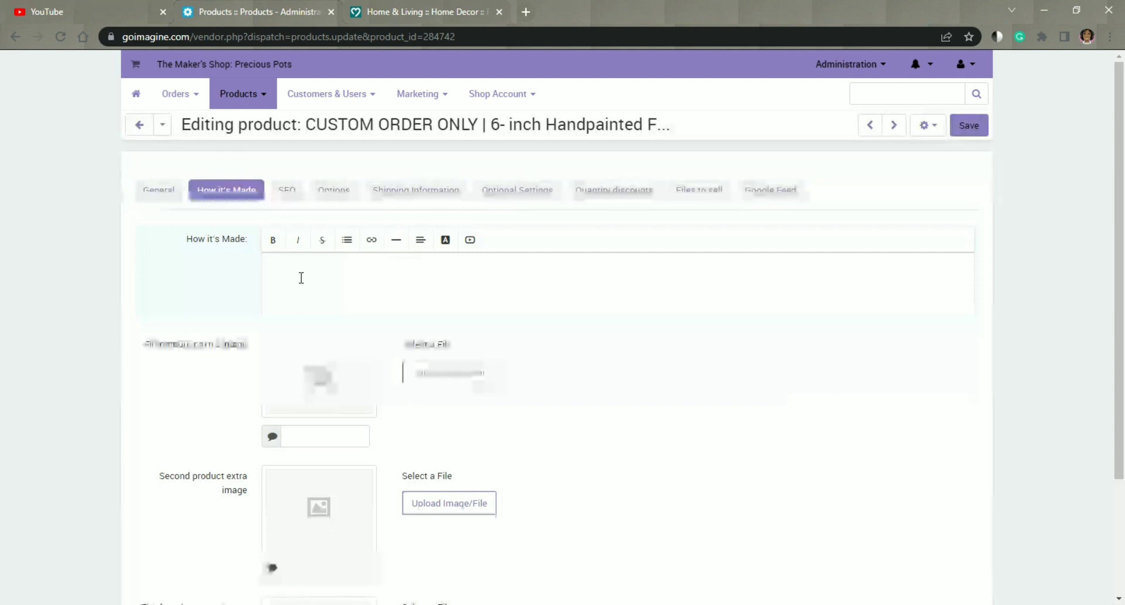
scroll(305, 281, "down", 1)
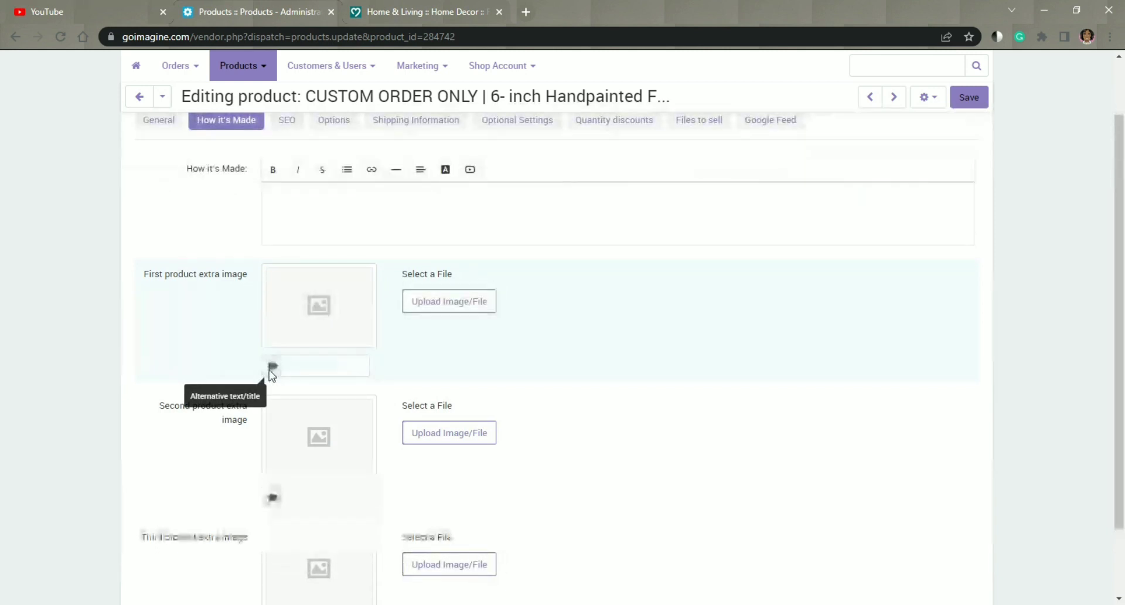
scroll(331, 378, "down", 2)
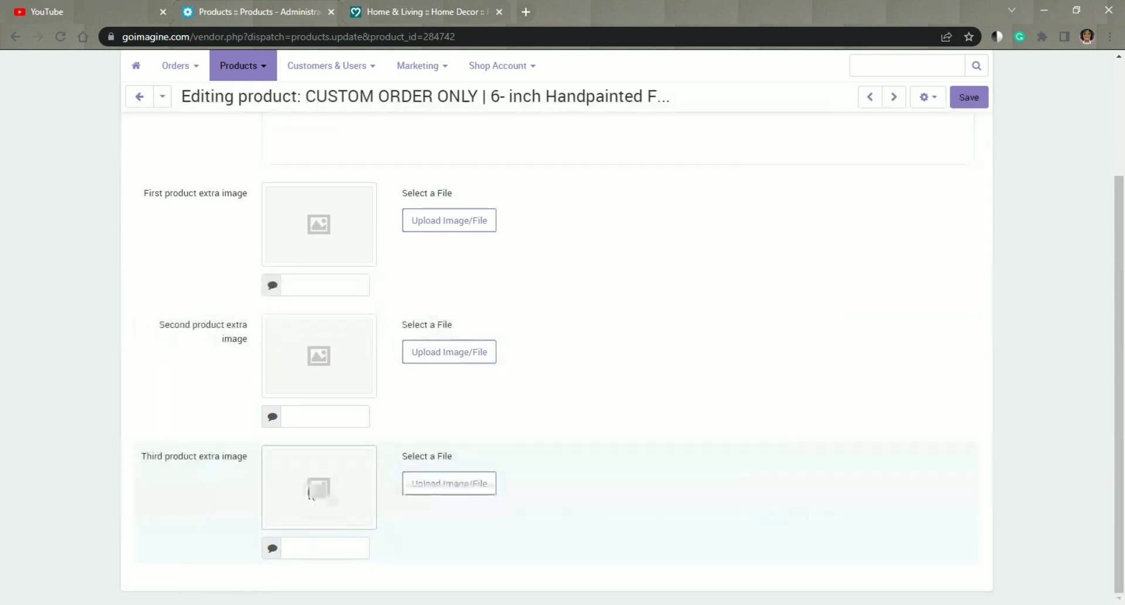
scroll(360, 448, "up", 4)
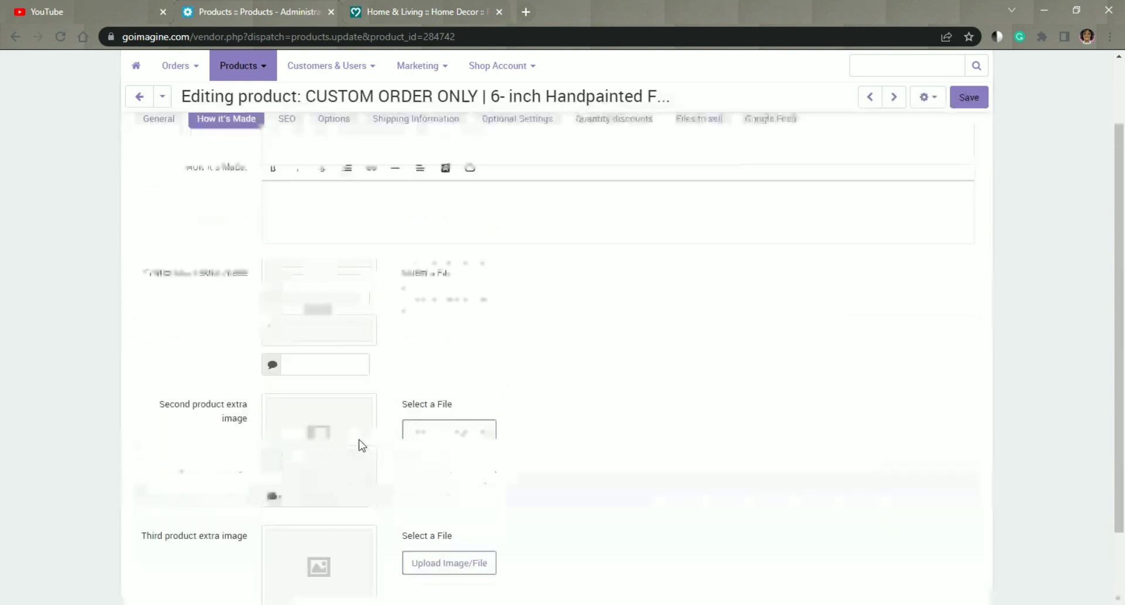
Step: Review the product's SEO settings, including the website URL name, custom H1 tag, meta data and Google snippet preview
left_click(287, 192)
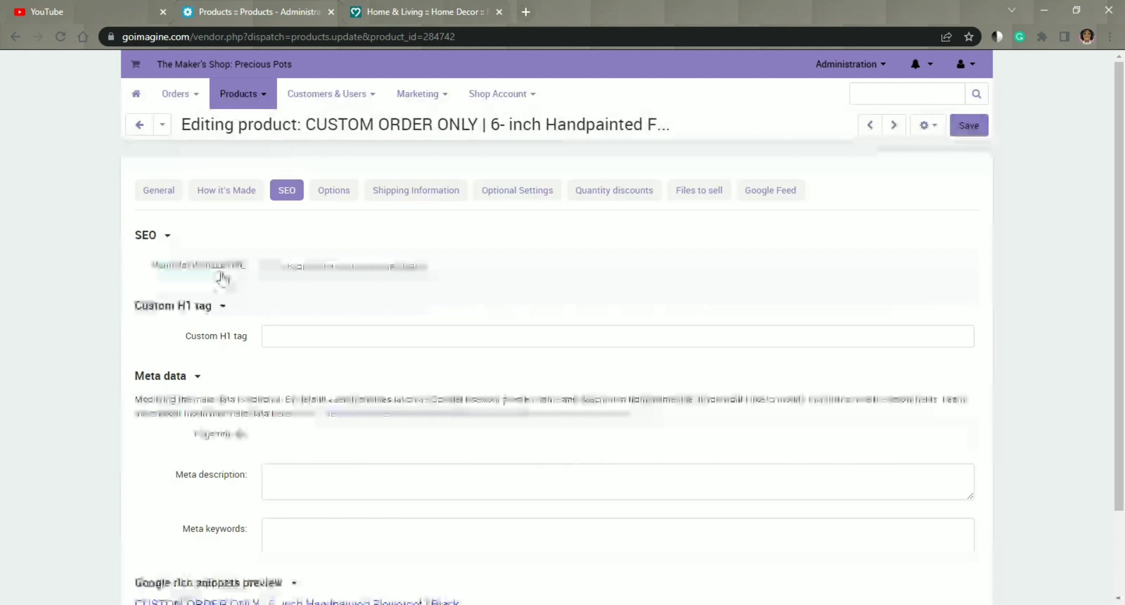
scroll(315, 301, "down", 2)
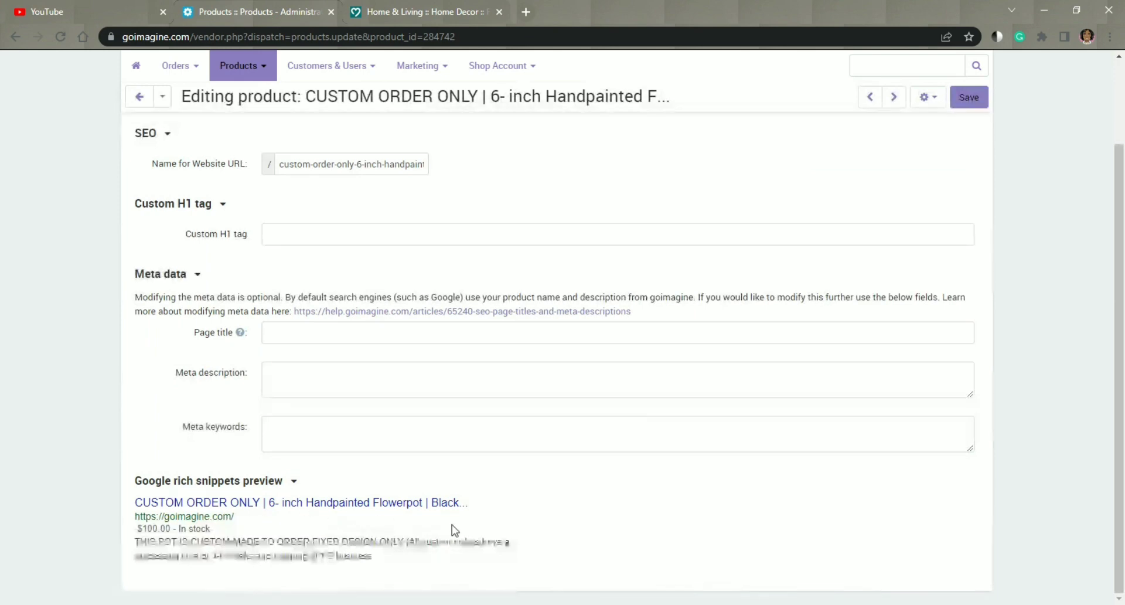
scroll(339, 202, "up", 2)
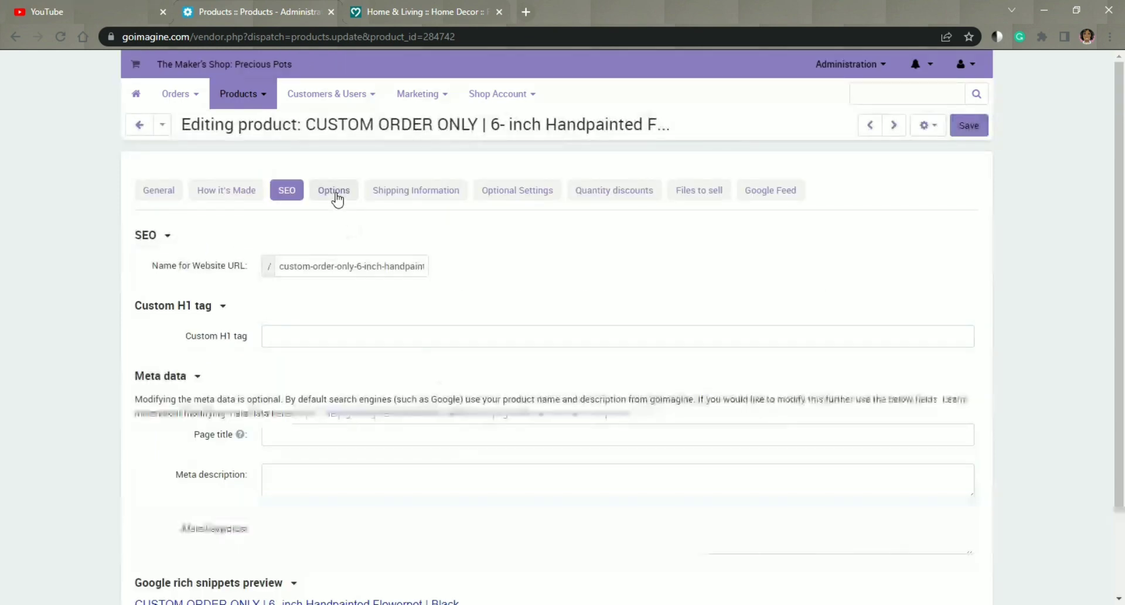
Step: Open the First Bead Color option of the product and review its general settings, from name and type to Google export
left_click(333, 196)
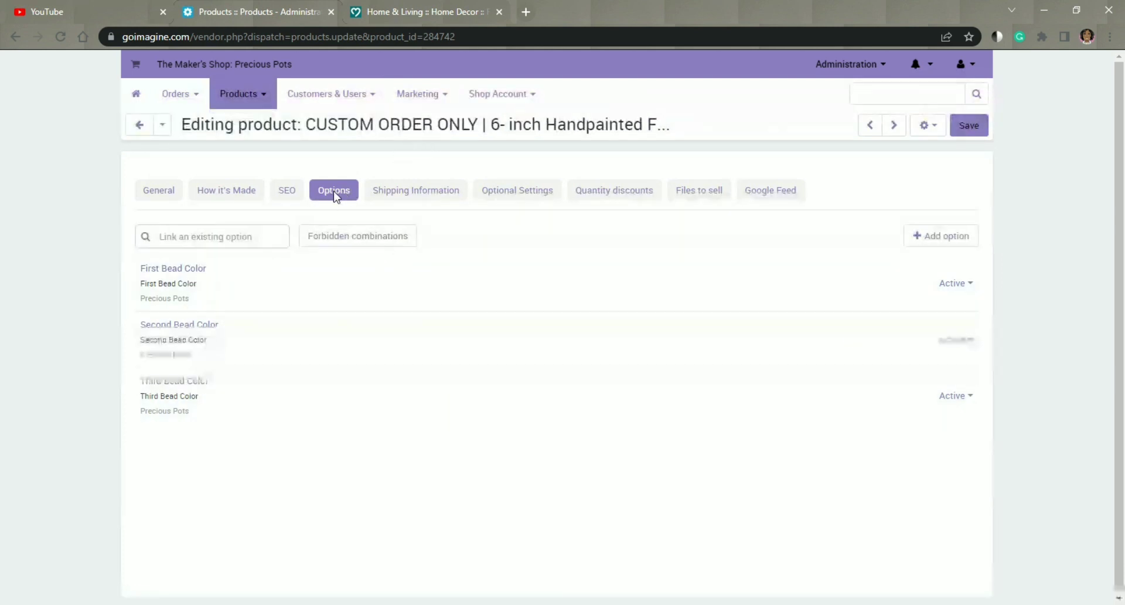
left_click(198, 269)
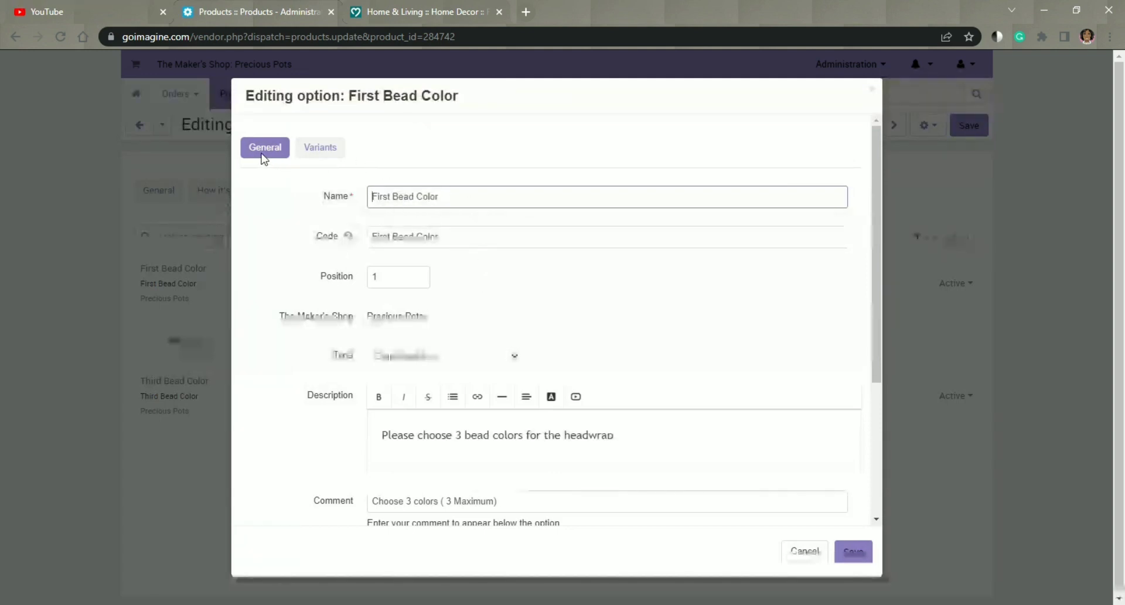
left_click(317, 152)
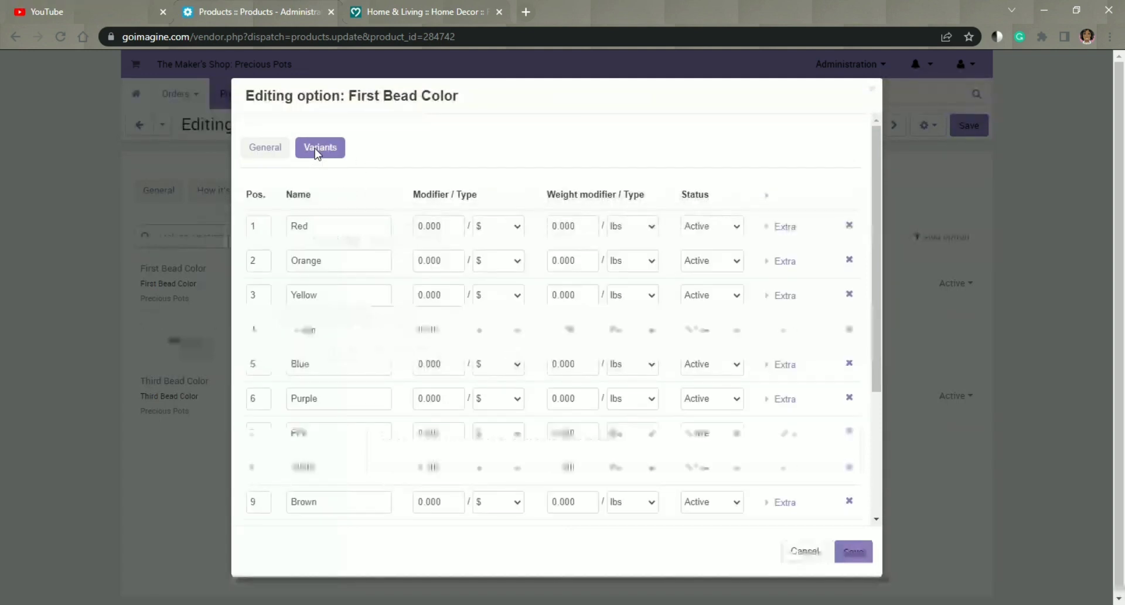
left_click(261, 153)
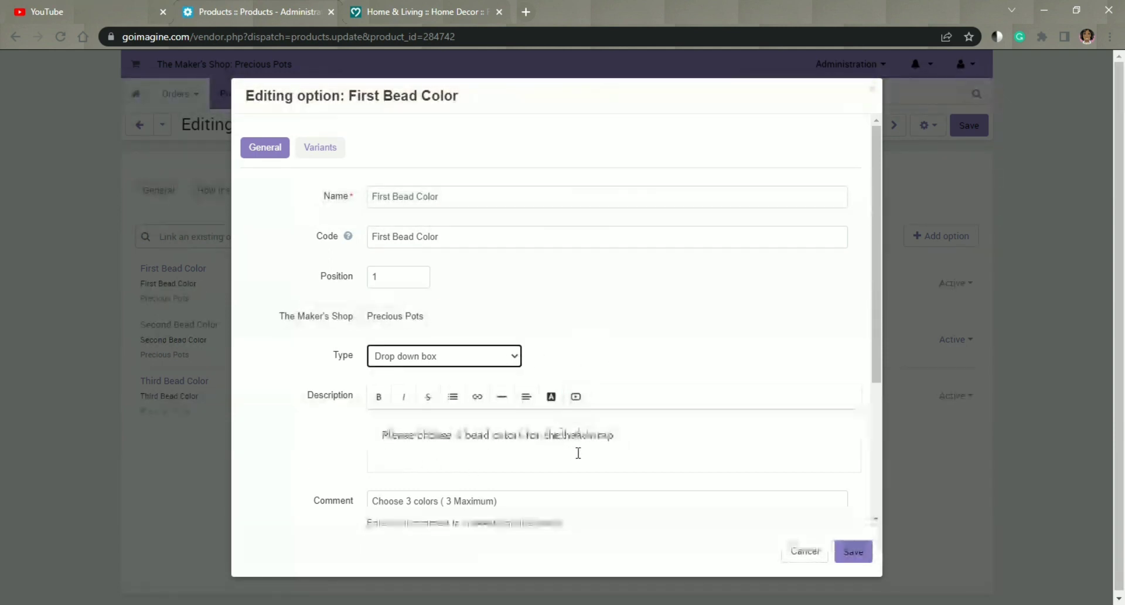
scroll(577, 452, "down", 1)
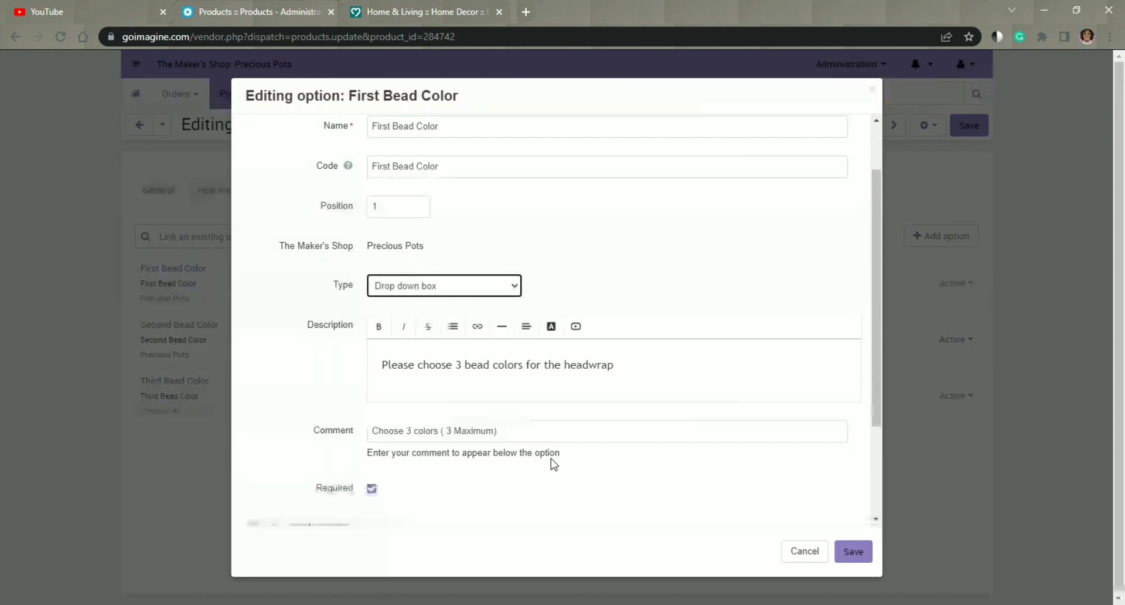
scroll(554, 464, "down", 3)
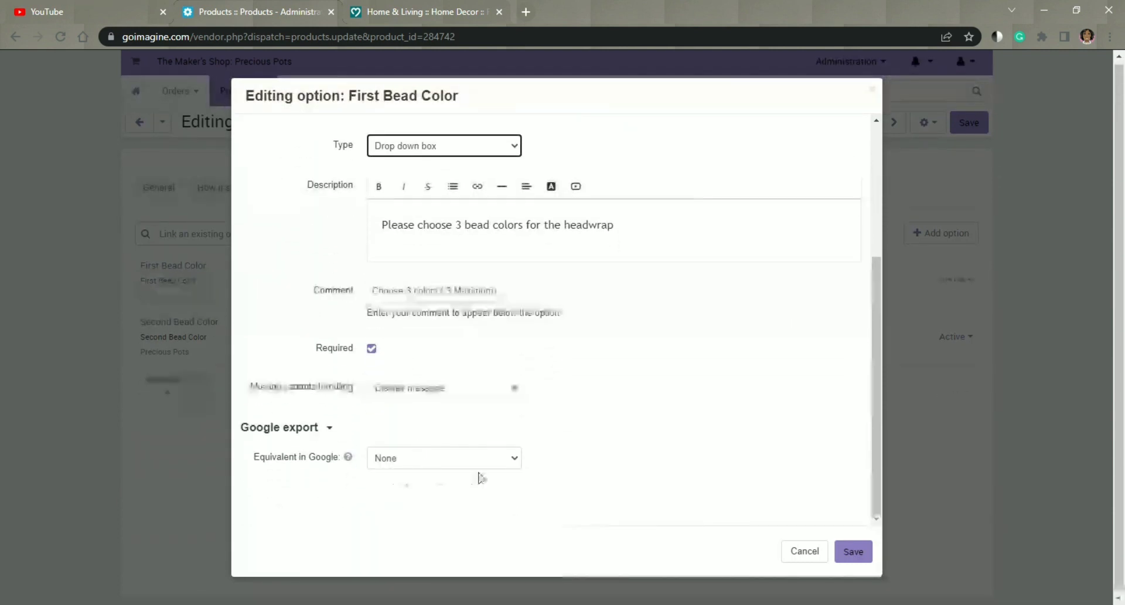
scroll(554, 410, "up", 4)
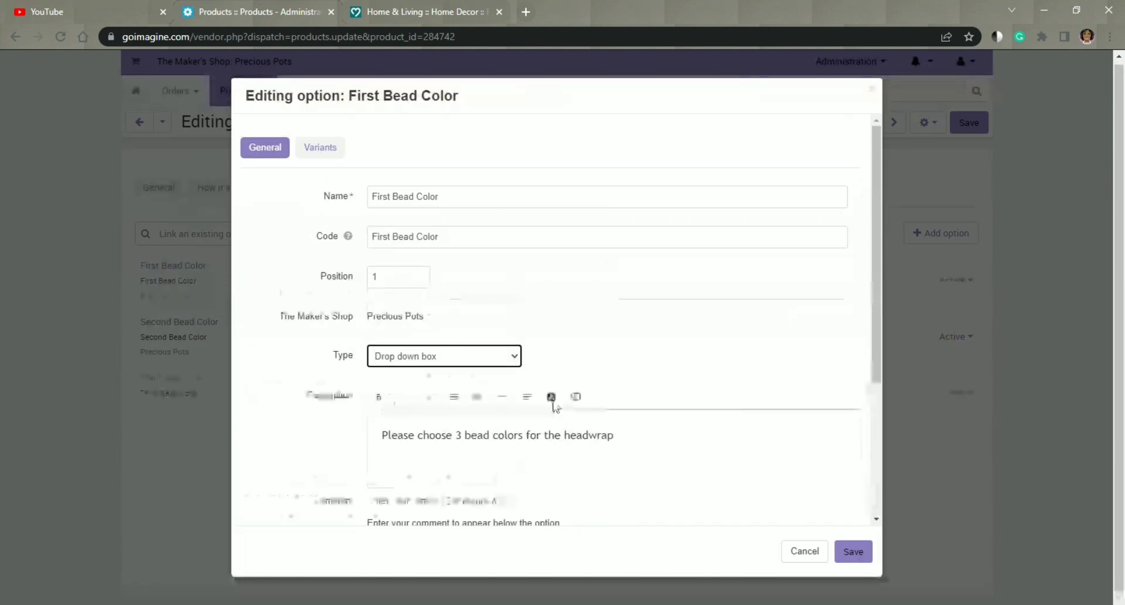
Step: Look through the color variants of the First Bead Color option and save the option
left_click(327, 153)
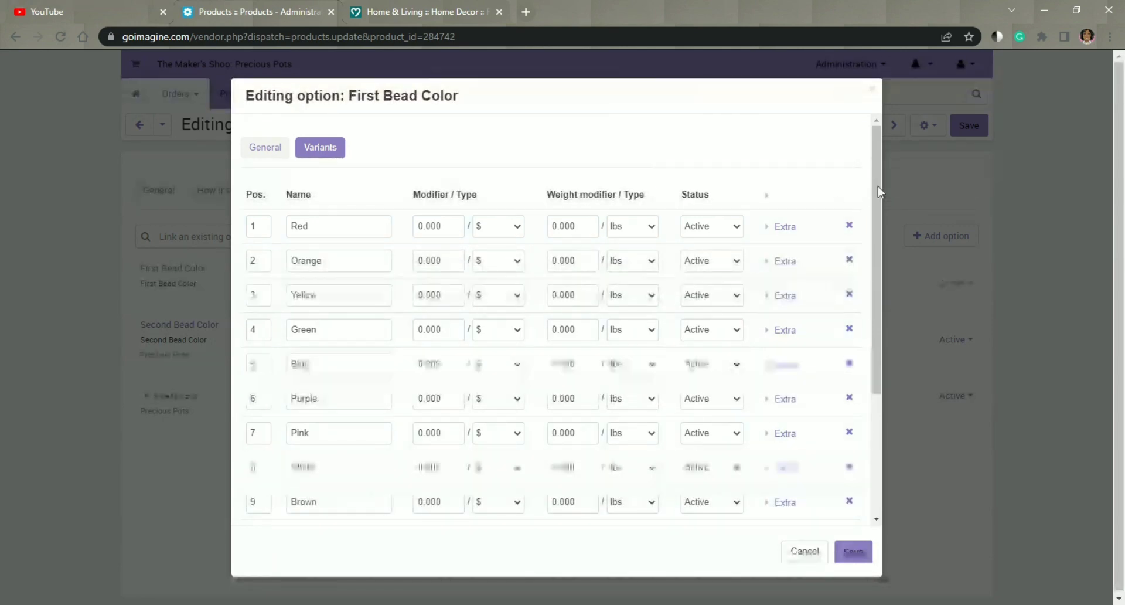
left_click_drag(870, 198, 870, 234)
scroll(867, 234, "up", 2)
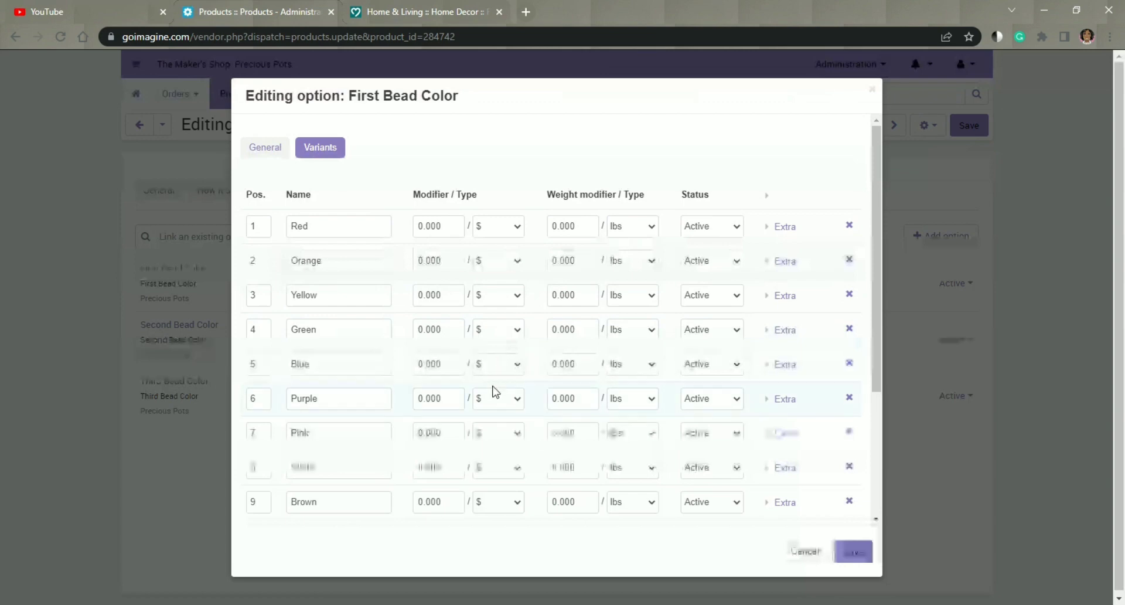
scroll(497, 398, "down", 3)
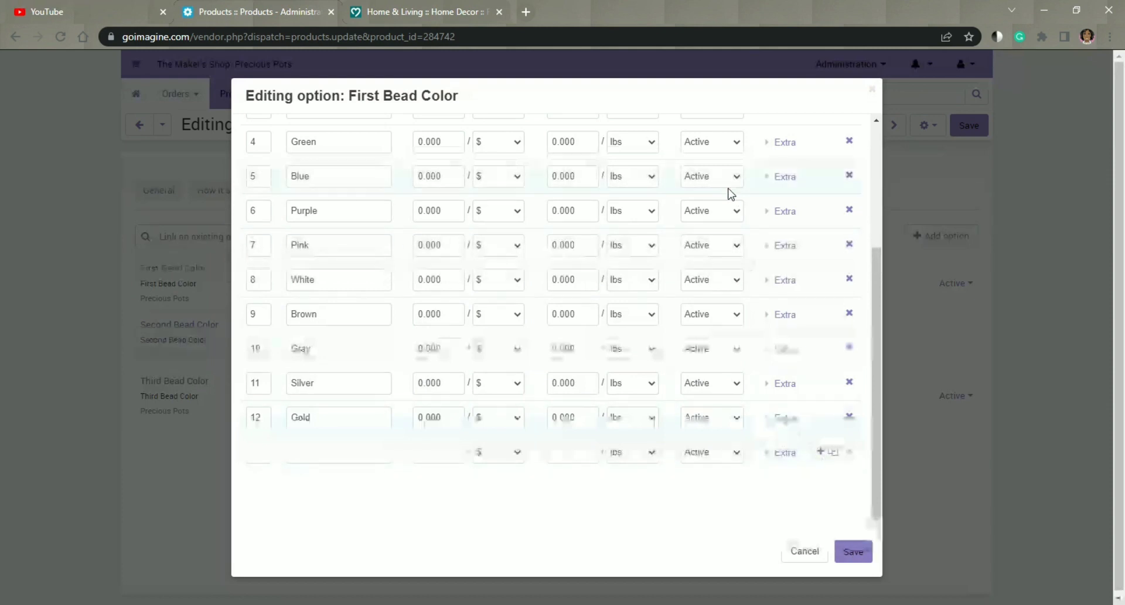
scroll(725, 225, "up", 4)
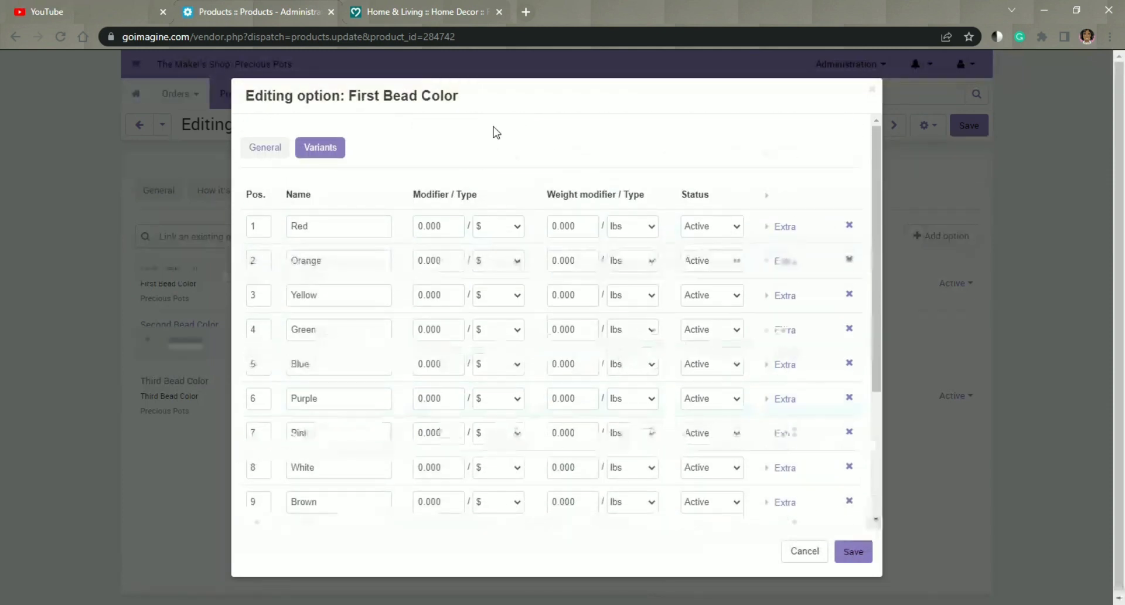
left_click(272, 153)
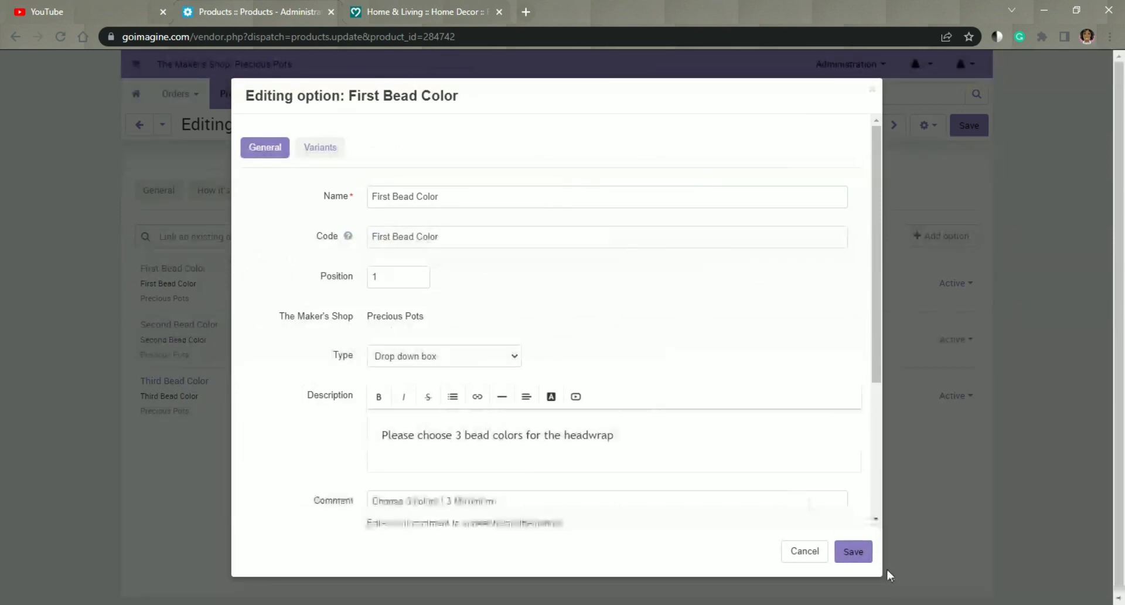
left_click(853, 554)
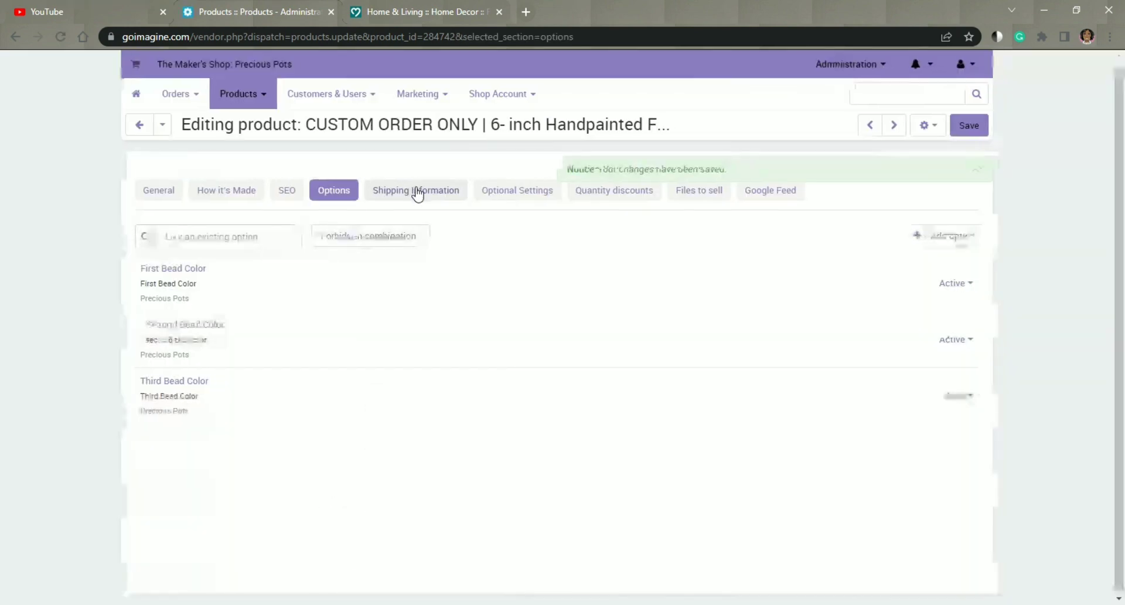
Step: Review the product's shipping information, including weight, free shipping, handling fee and box dimensions
left_click(417, 193)
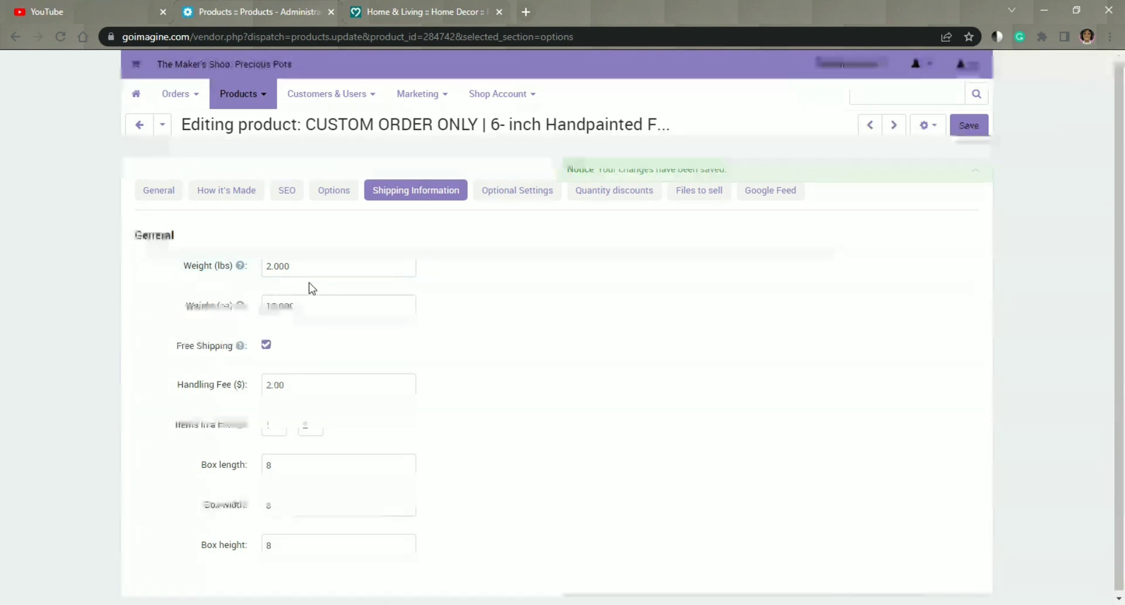
scroll(307, 320, "down", 1)
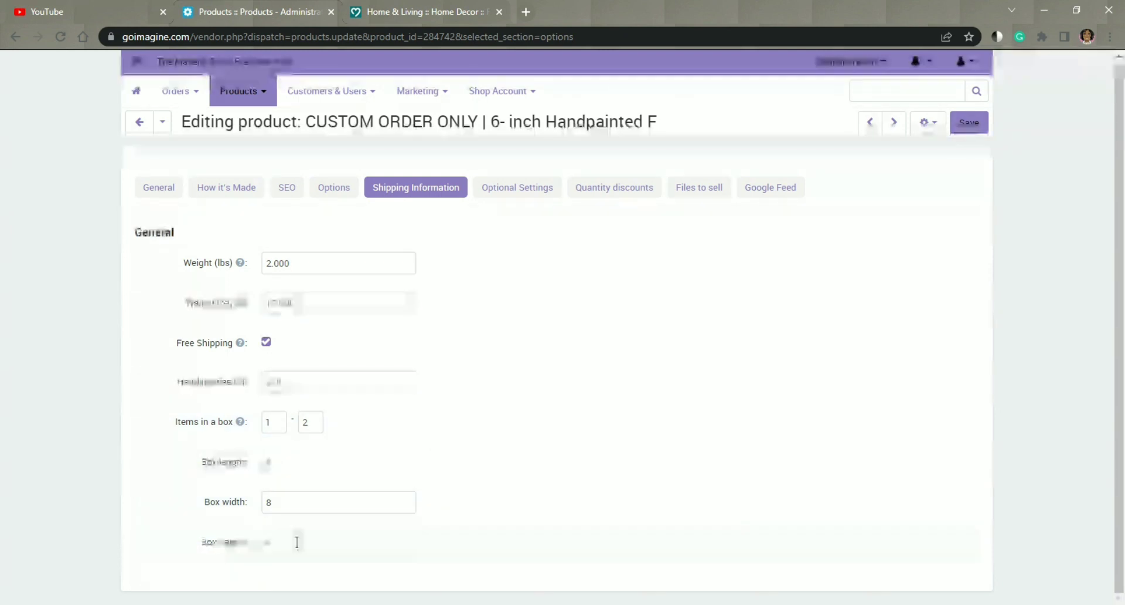
Step: Review the product's remaining sections, from optional settings and quantity discounts to files to sell and the Google feed
left_click(518, 189)
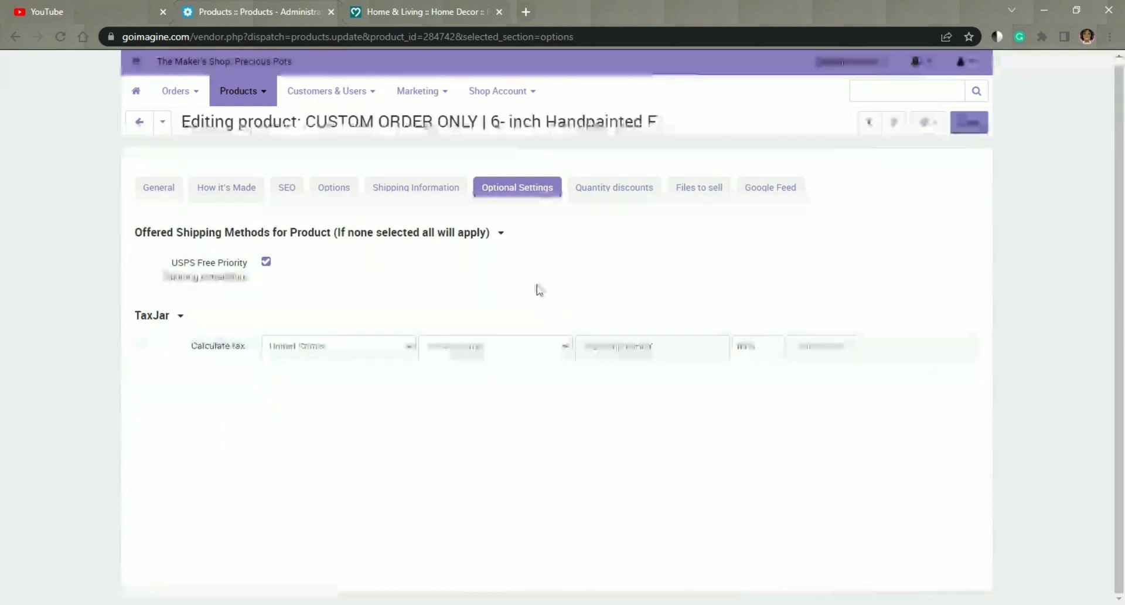
left_click(623, 192)
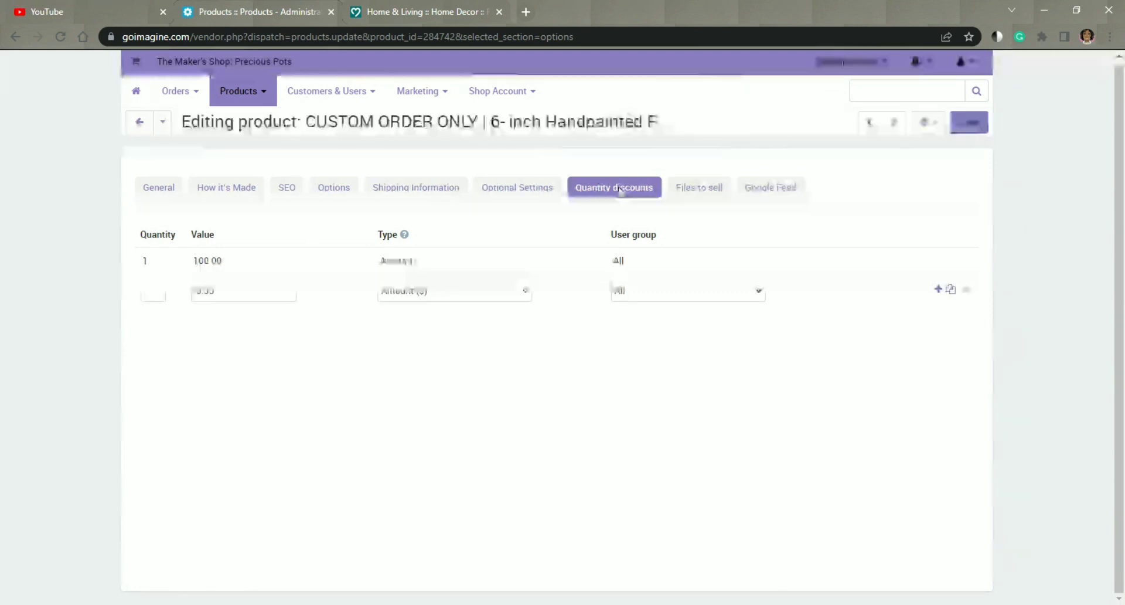
left_click(526, 296)
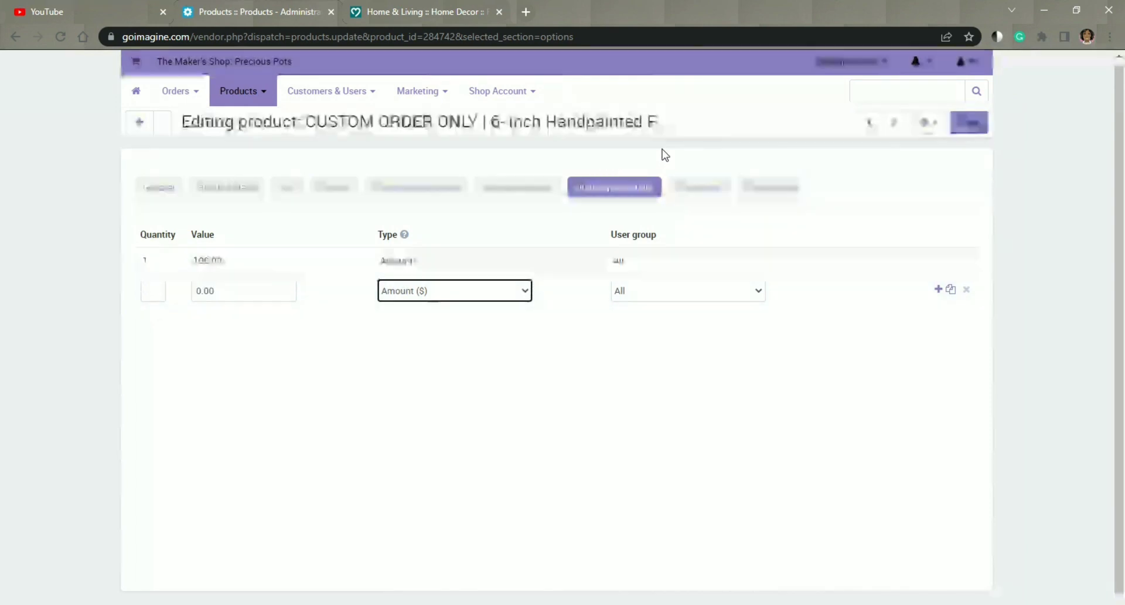
left_click(699, 193)
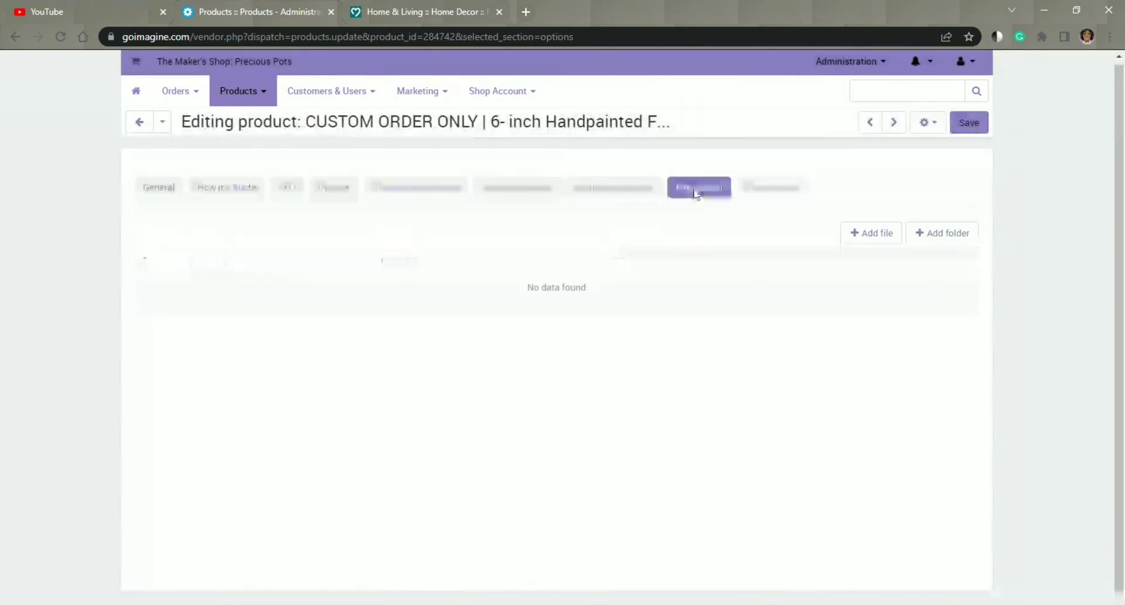
left_click(759, 188)
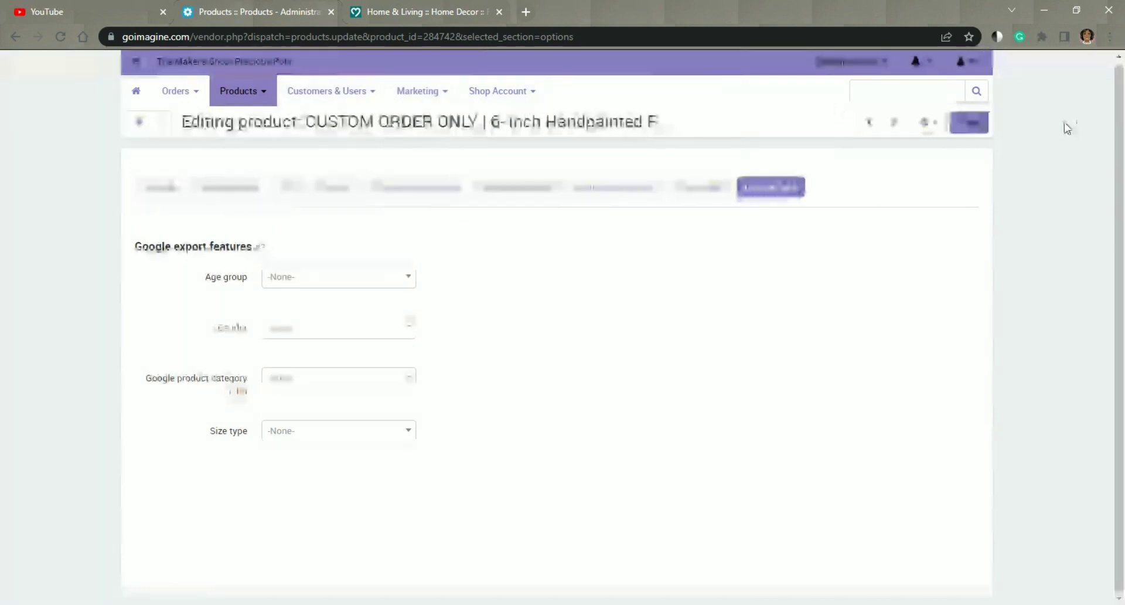
Step: Switch to the live listing preview and review its price, bead color options, processing time and full description
left_click(402, 13)
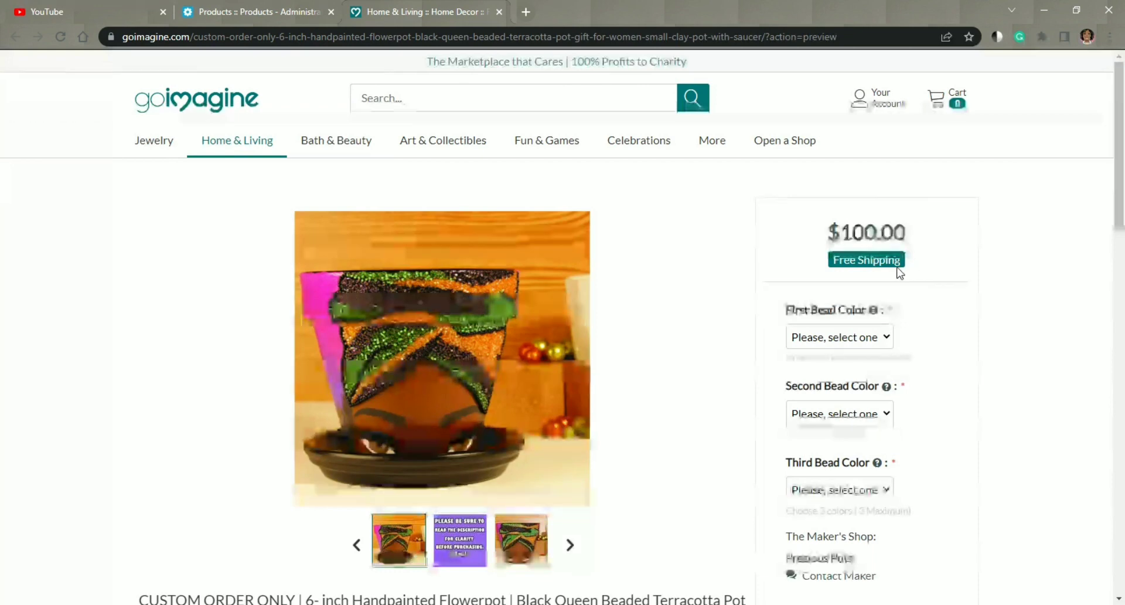
scroll(902, 271, "down", 2)
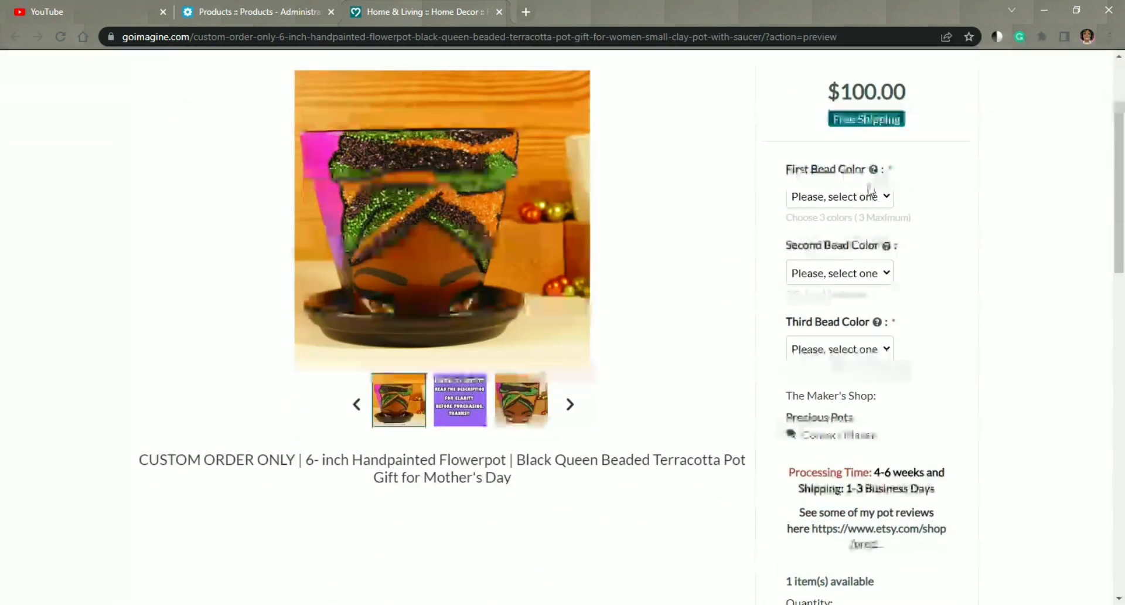
mouse_move(875, 171)
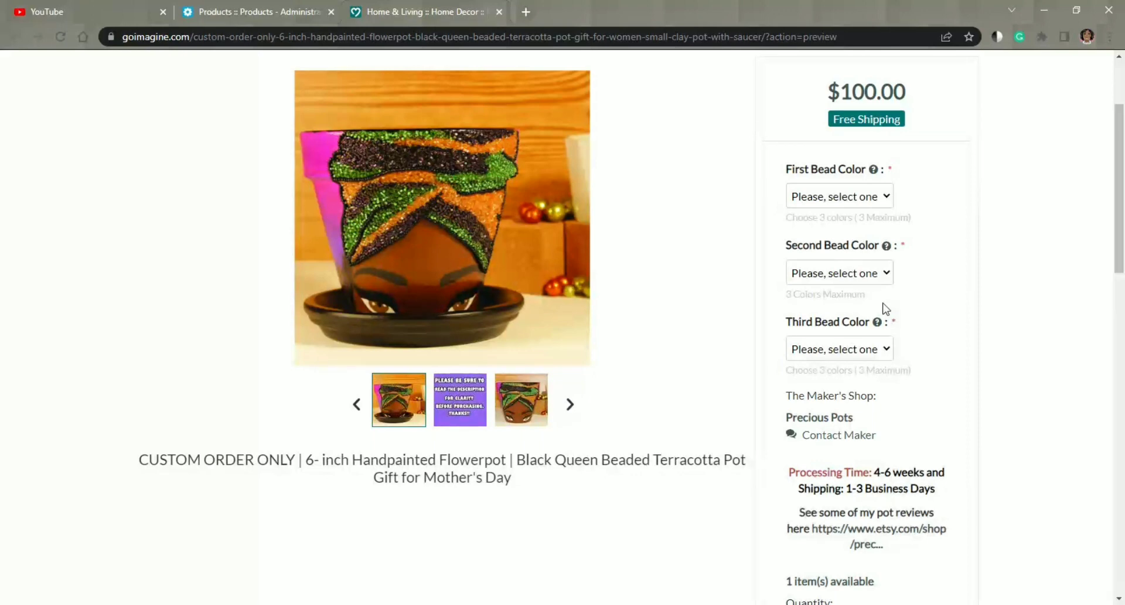
scroll(885, 308, "down", 2)
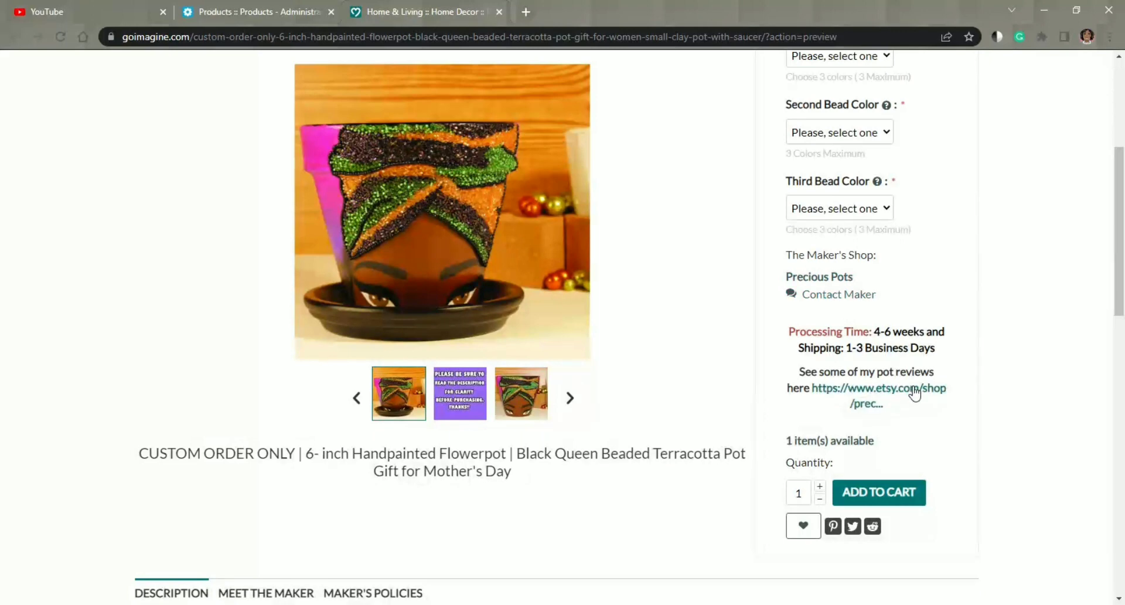
scroll(915, 393, "down", 1)
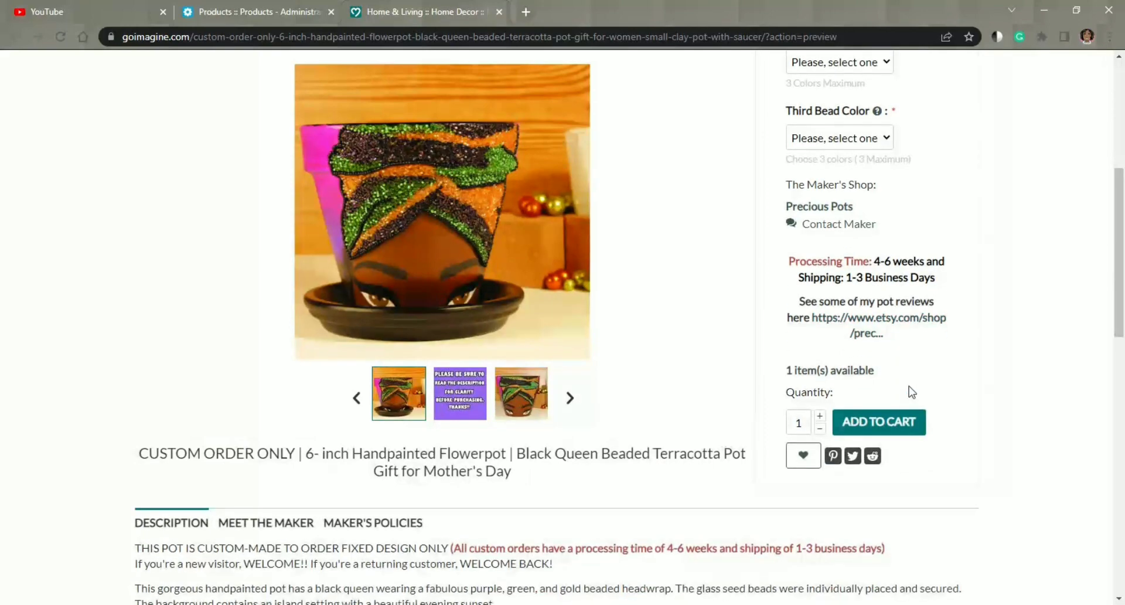
scroll(752, 211, "down", 5)
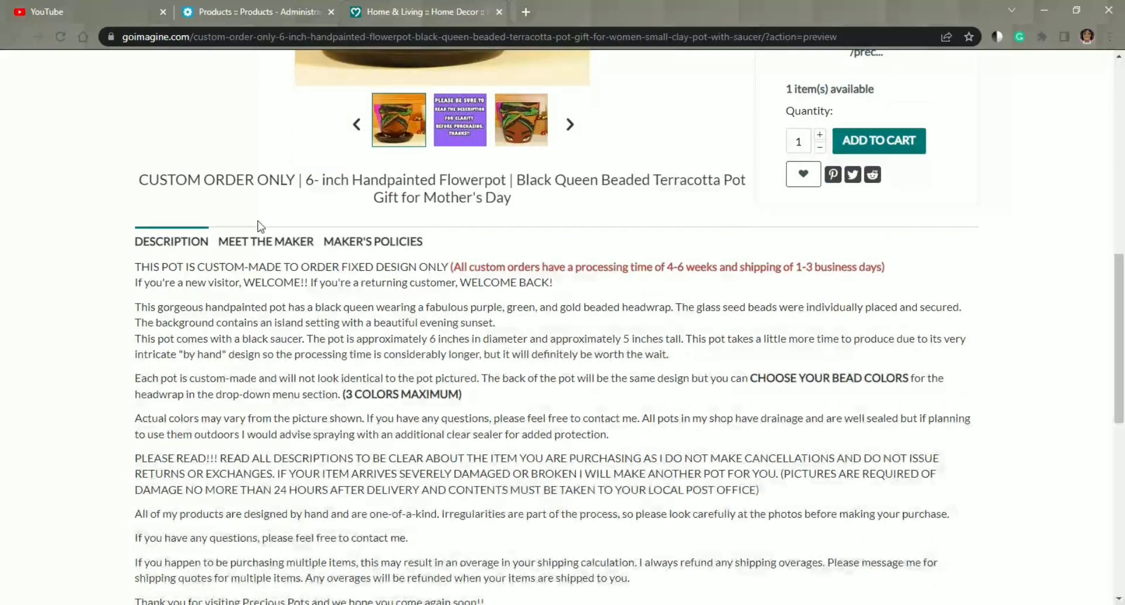
scroll(513, 313, "down", 3)
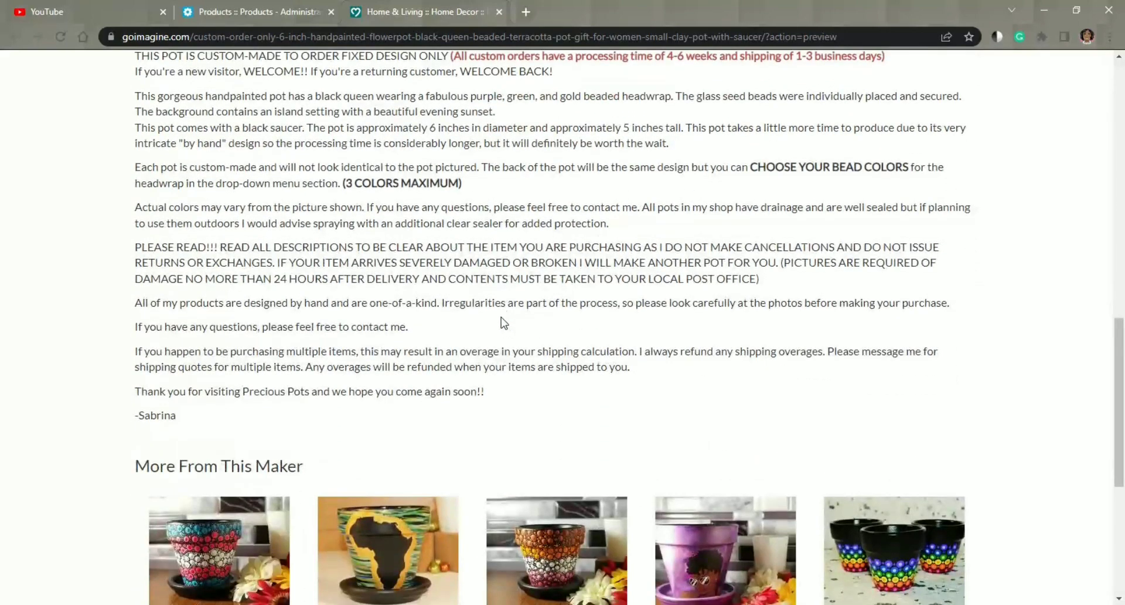
Step: Open the Meet the Maker section of the listing preview and read the shop owner's introduction
scroll(502, 323, "up", 2)
left_click(308, 166)
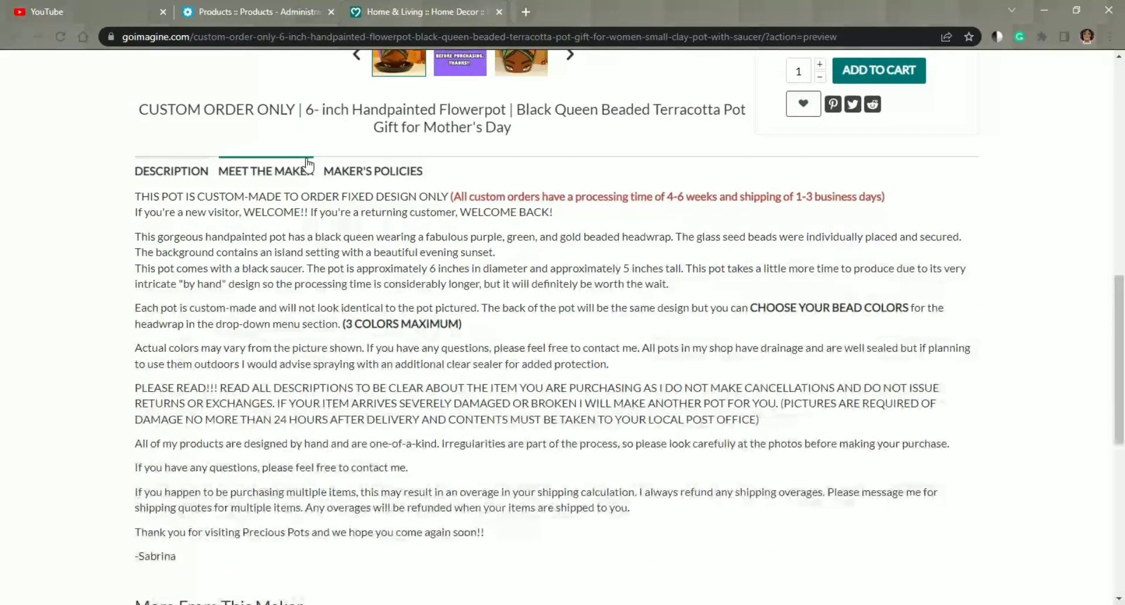
left_click(279, 174)
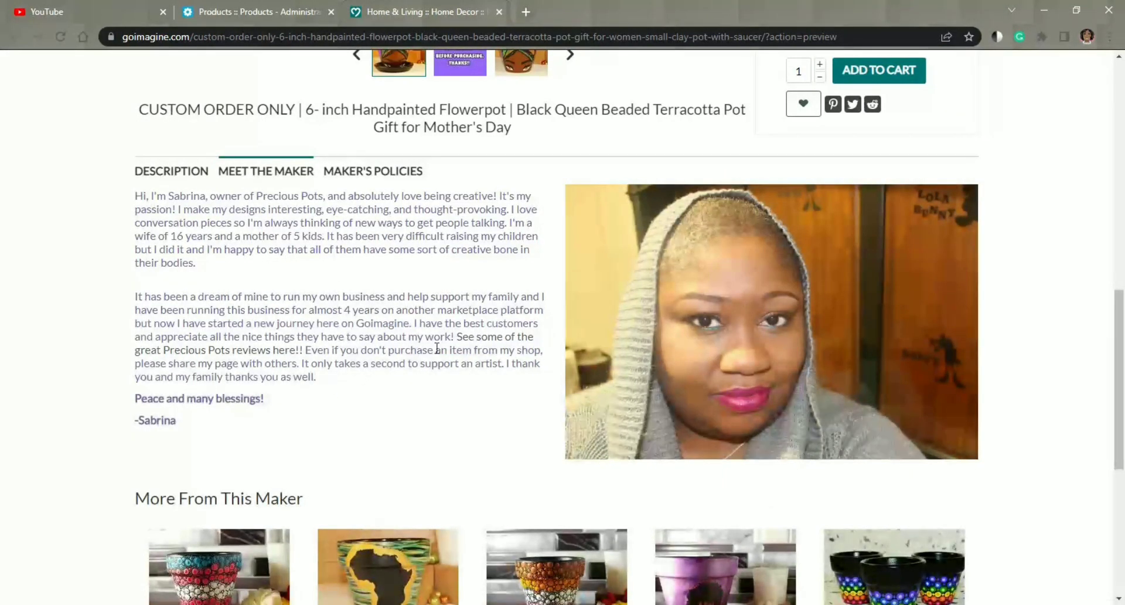
Step: Read the Maker's Policies through to the More From This Maker products and return to the start of the listing
scroll(478, 339, "down", 1)
left_click(372, 103)
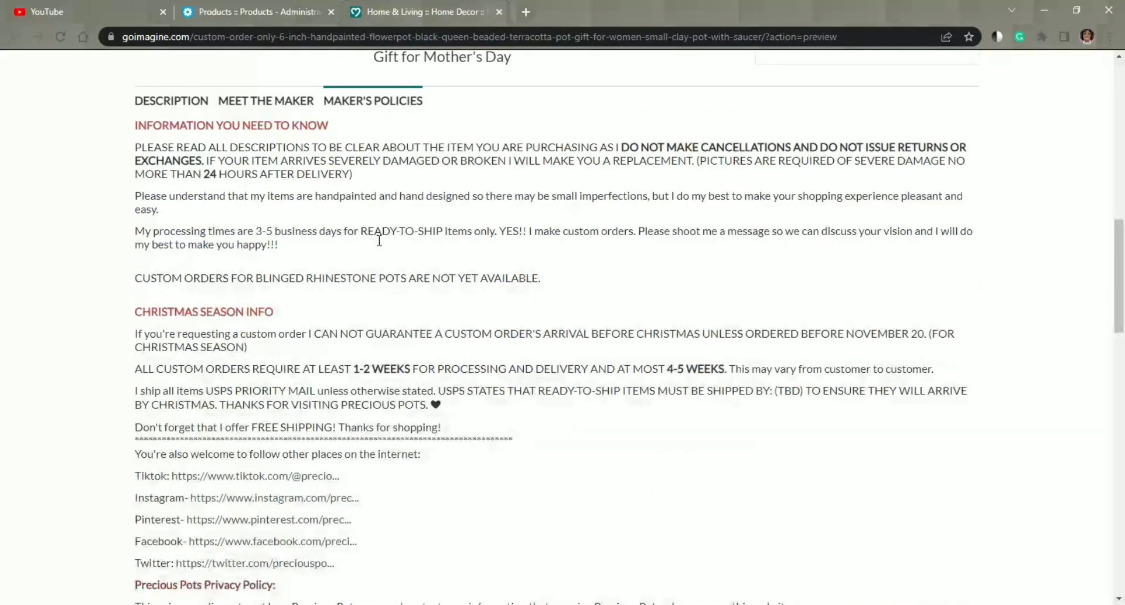
scroll(379, 240, "down", 6)
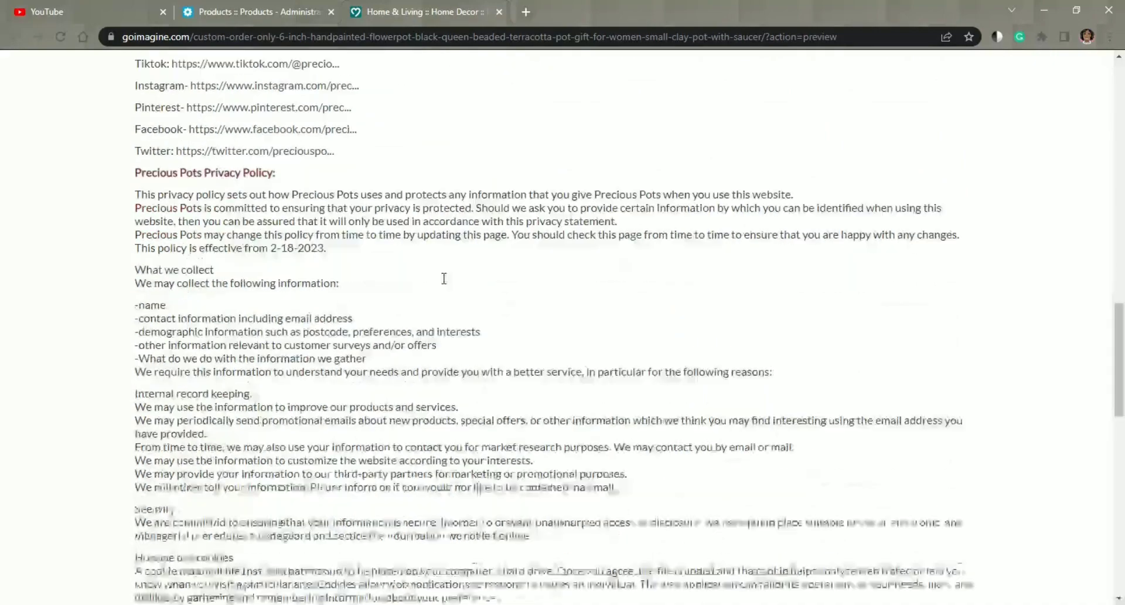
scroll(444, 278, "down", 8)
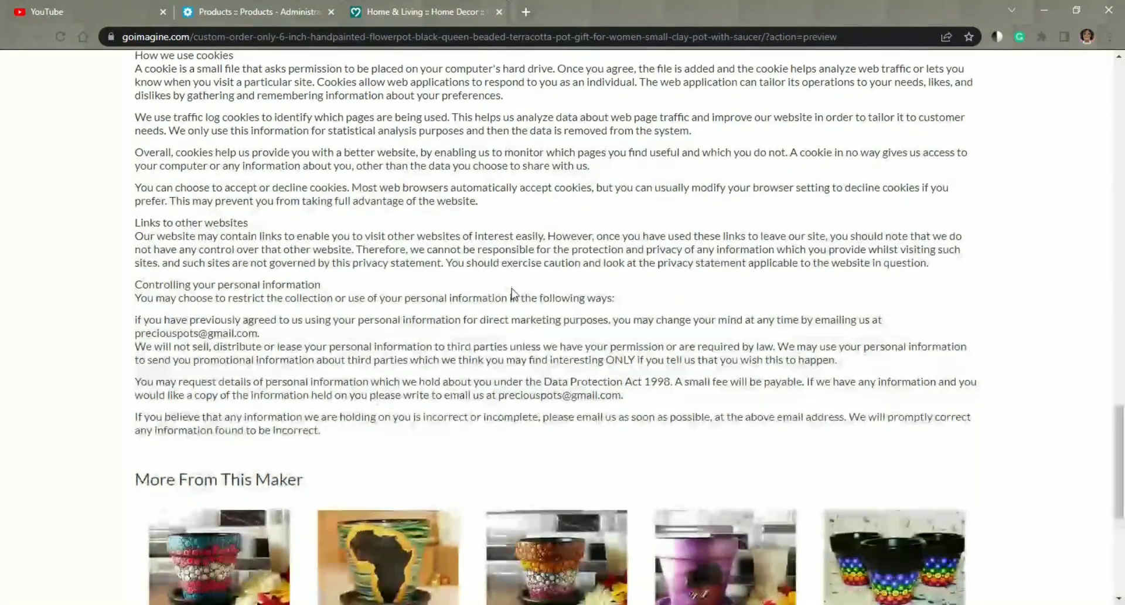
scroll(589, 220, "down", 3)
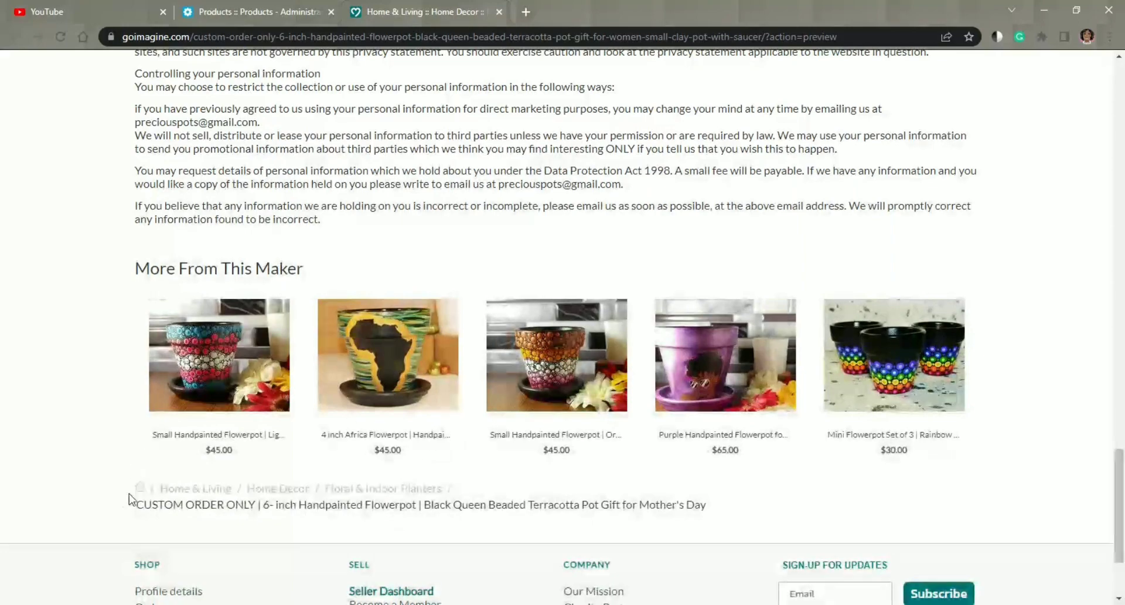
scroll(484, 432, "up", 13)
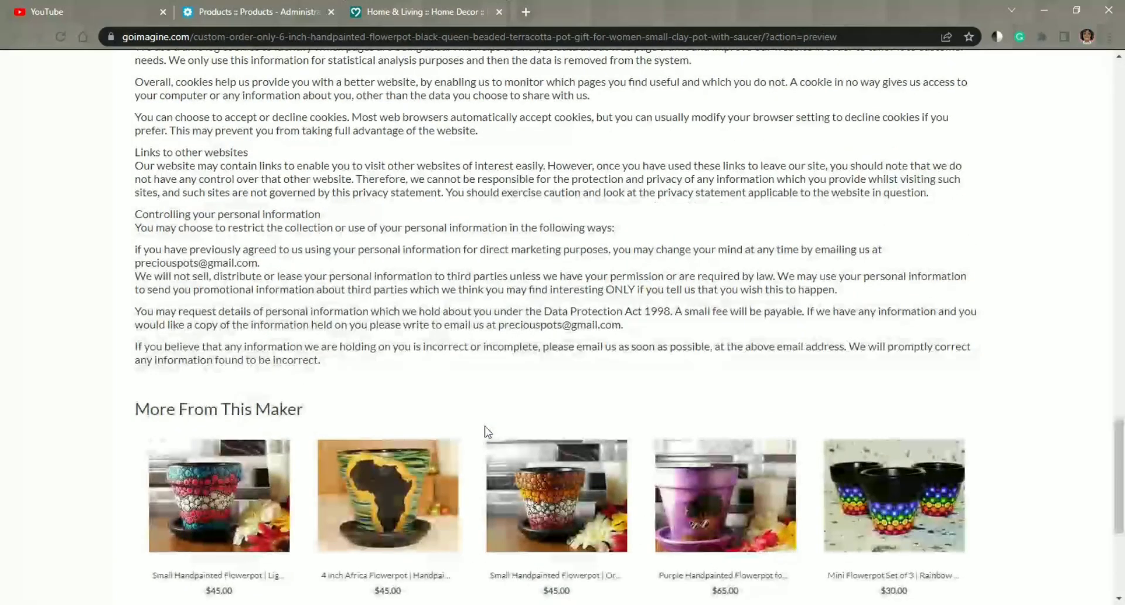
scroll(485, 427, "up", 10)
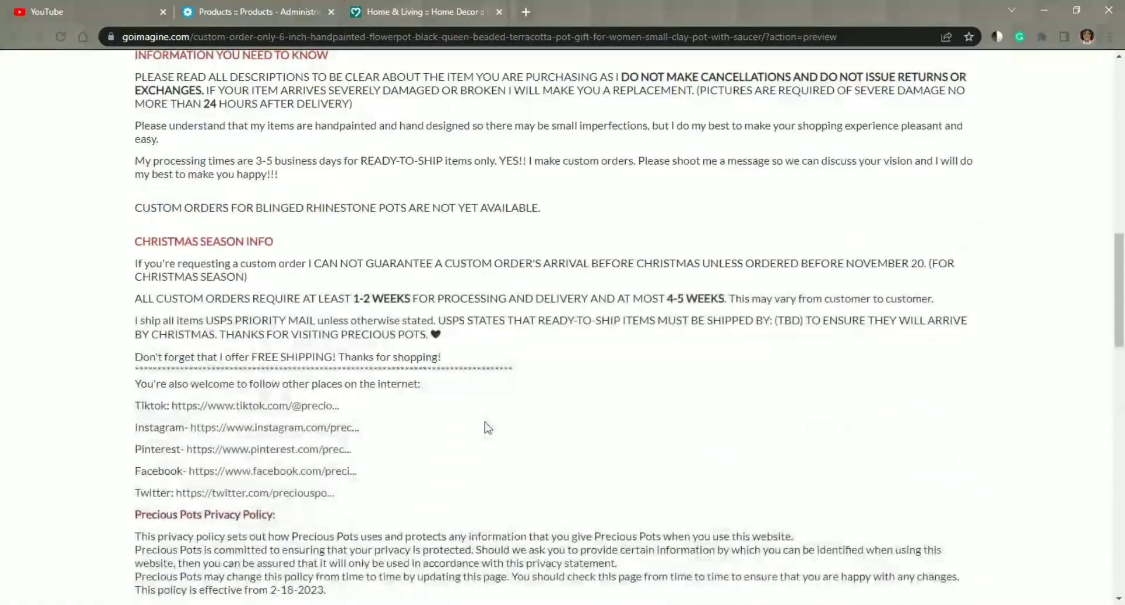
scroll(490, 426, "up", 4)
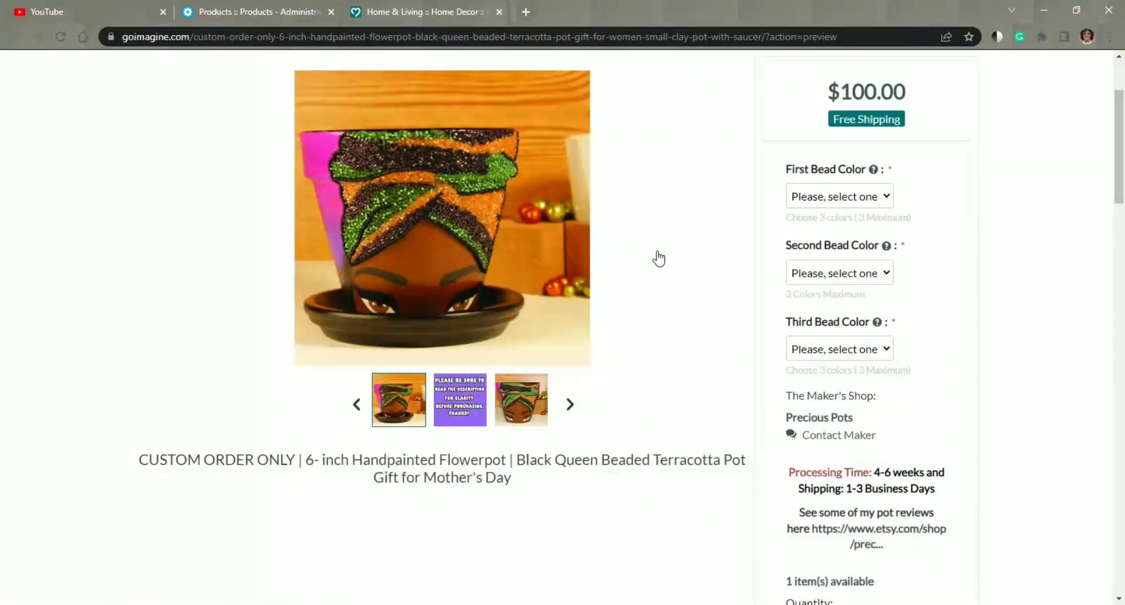
scroll(647, 240, "up", 1)
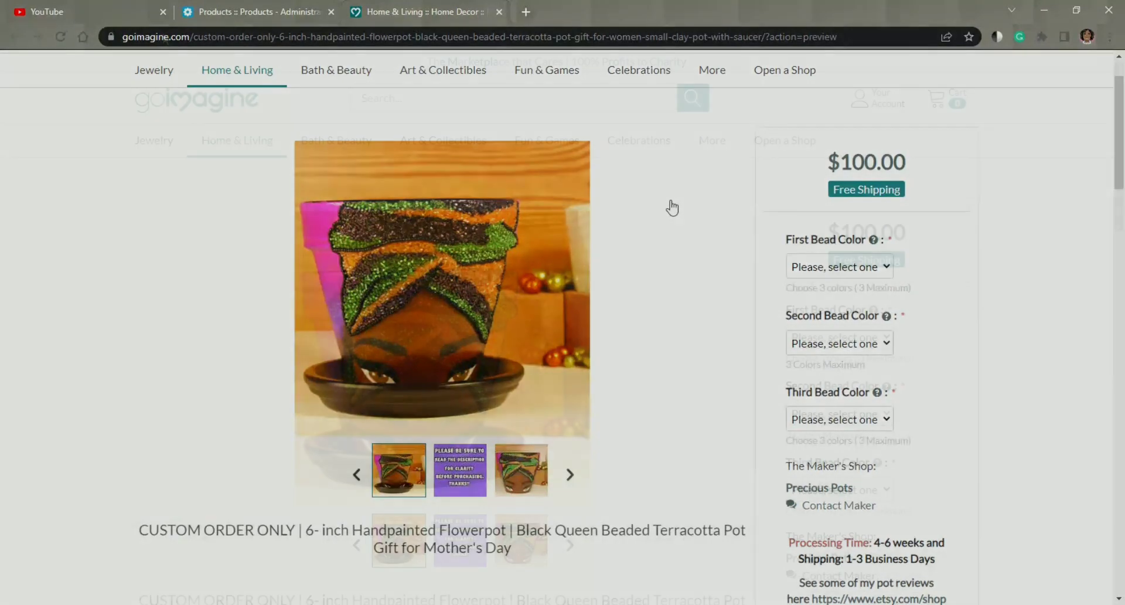